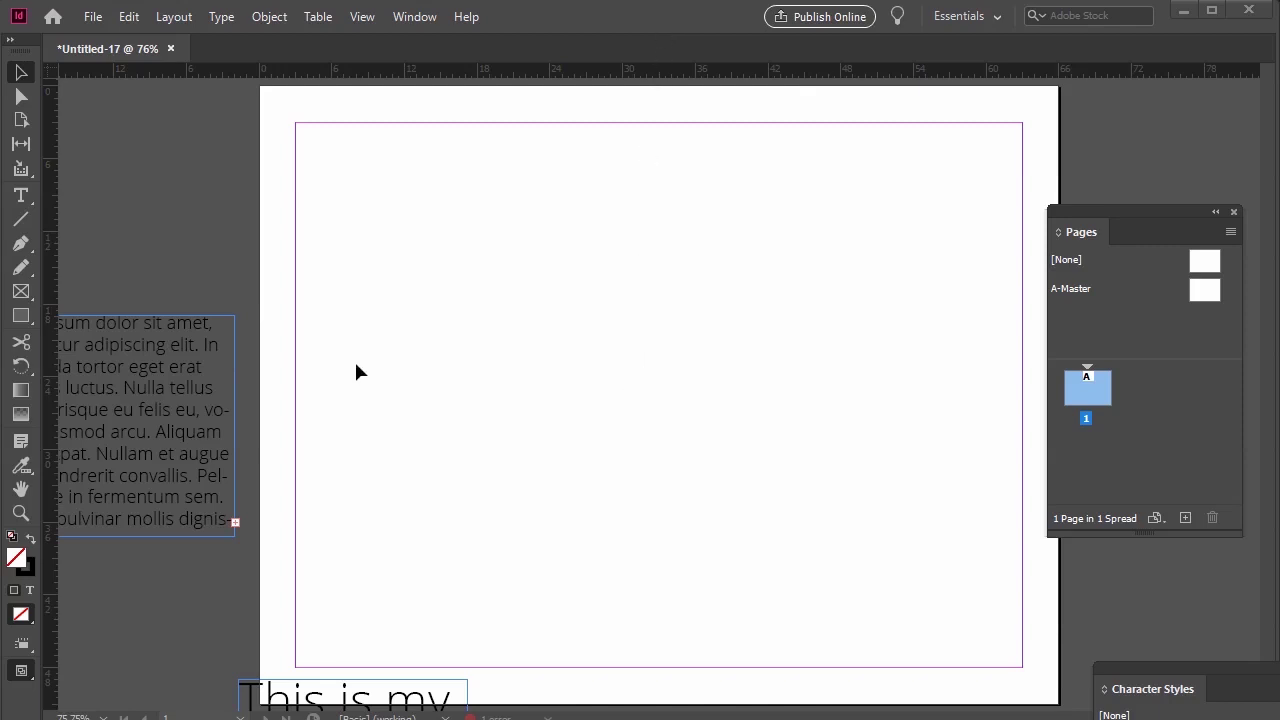
- Move the Lorem ipsum frame off the pasteboard to the page's upper-left, inside the margins
left_click_drag(171, 388, 548, 357)
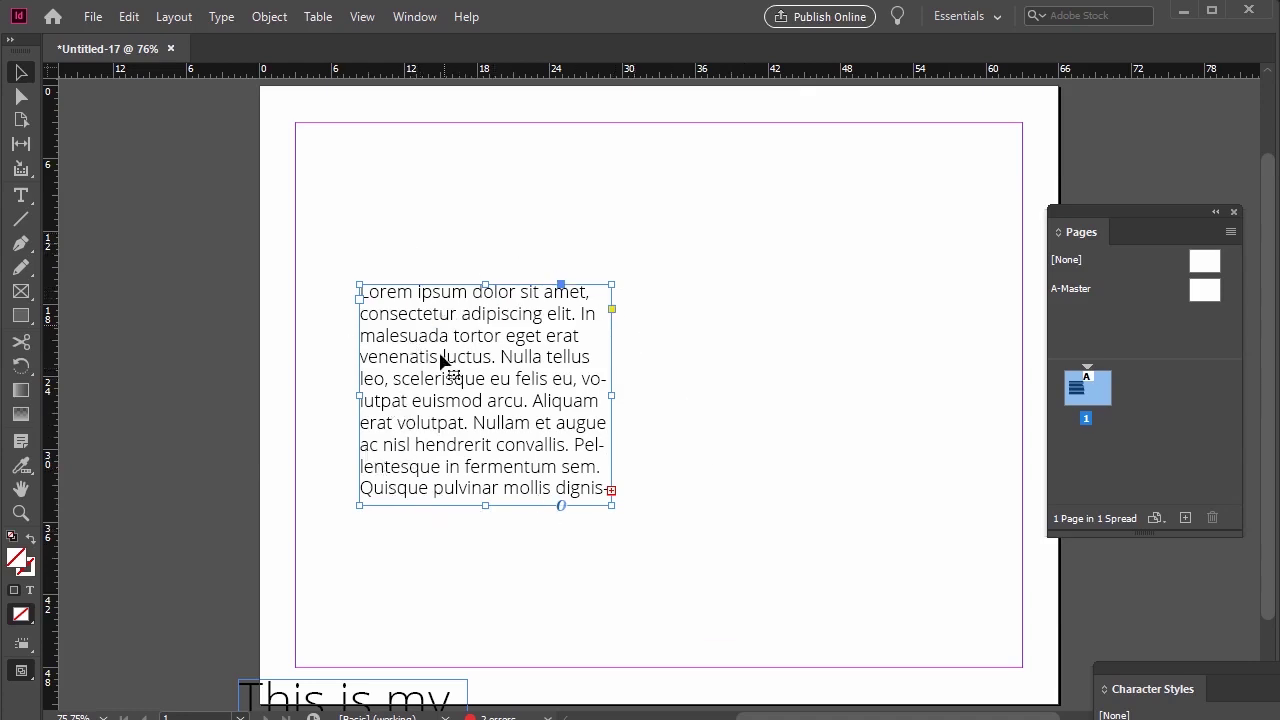
left_click_drag(441, 358, 455, 314)
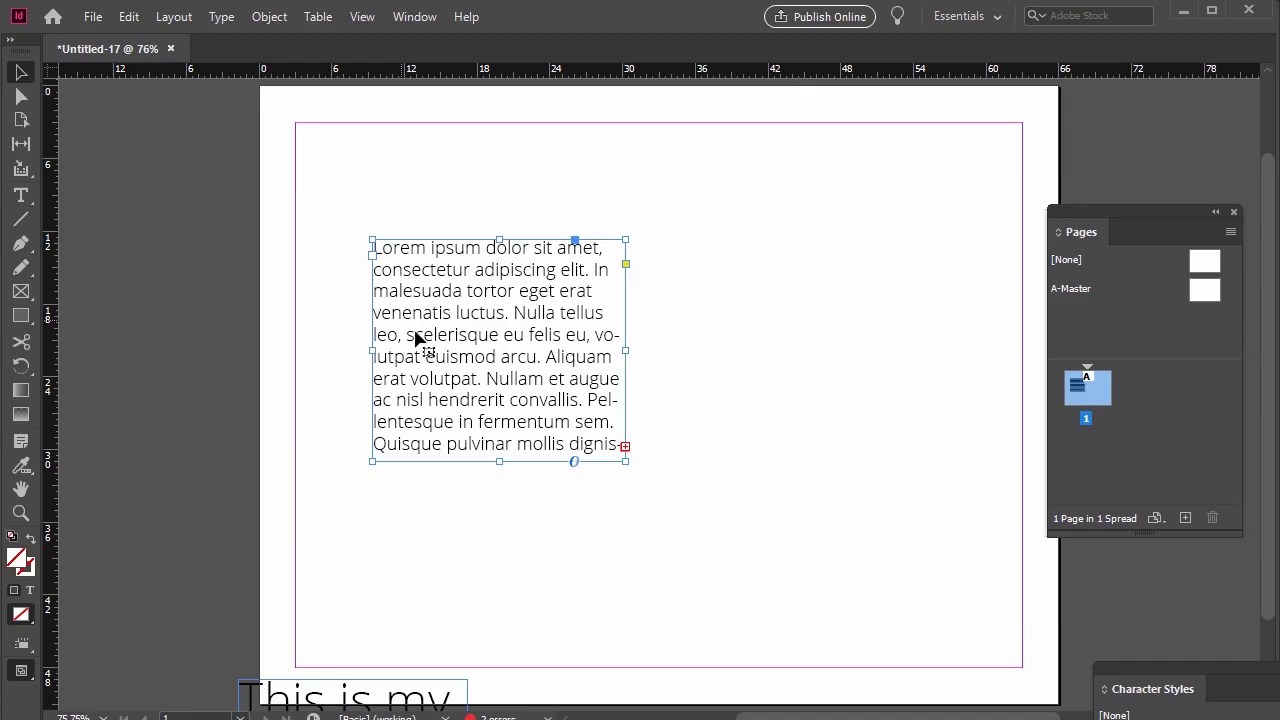
- Resize the Lorem ipsum frame with text still overflowing, and move and widen the 'This is my frame' heading
left_click_drag(625, 461, 925, 486)
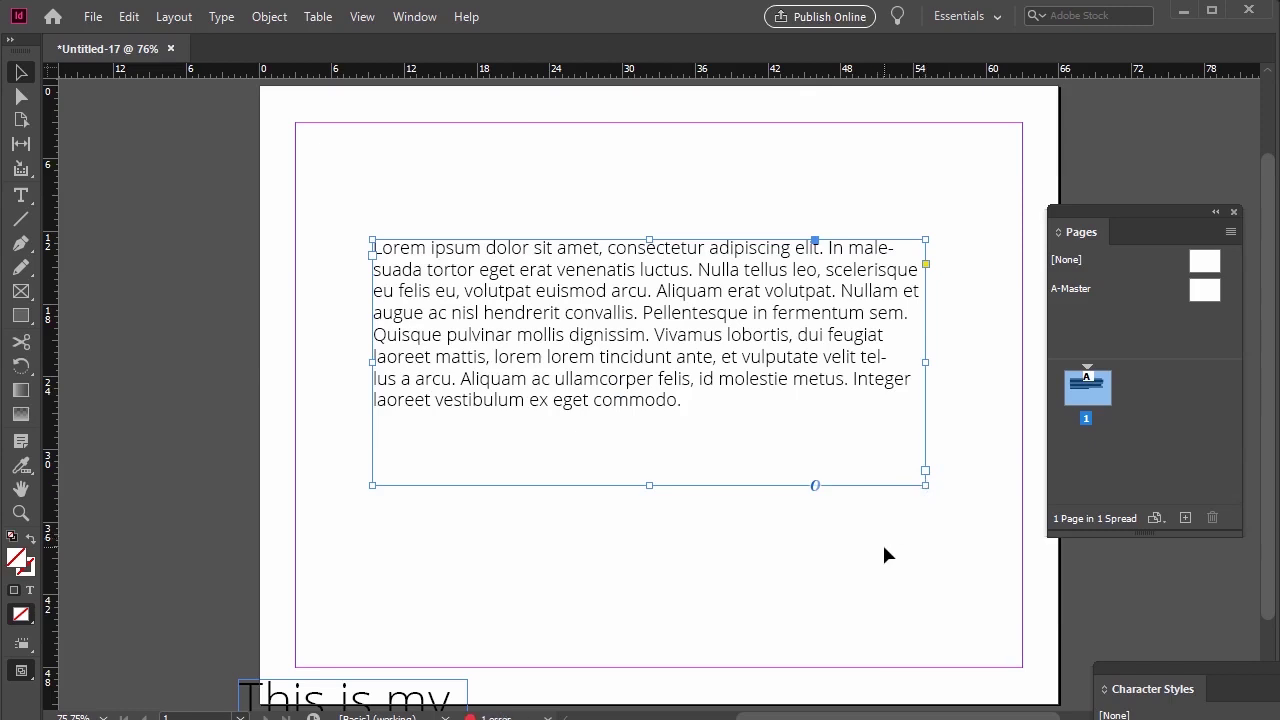
left_click_drag(652, 486, 658, 451)
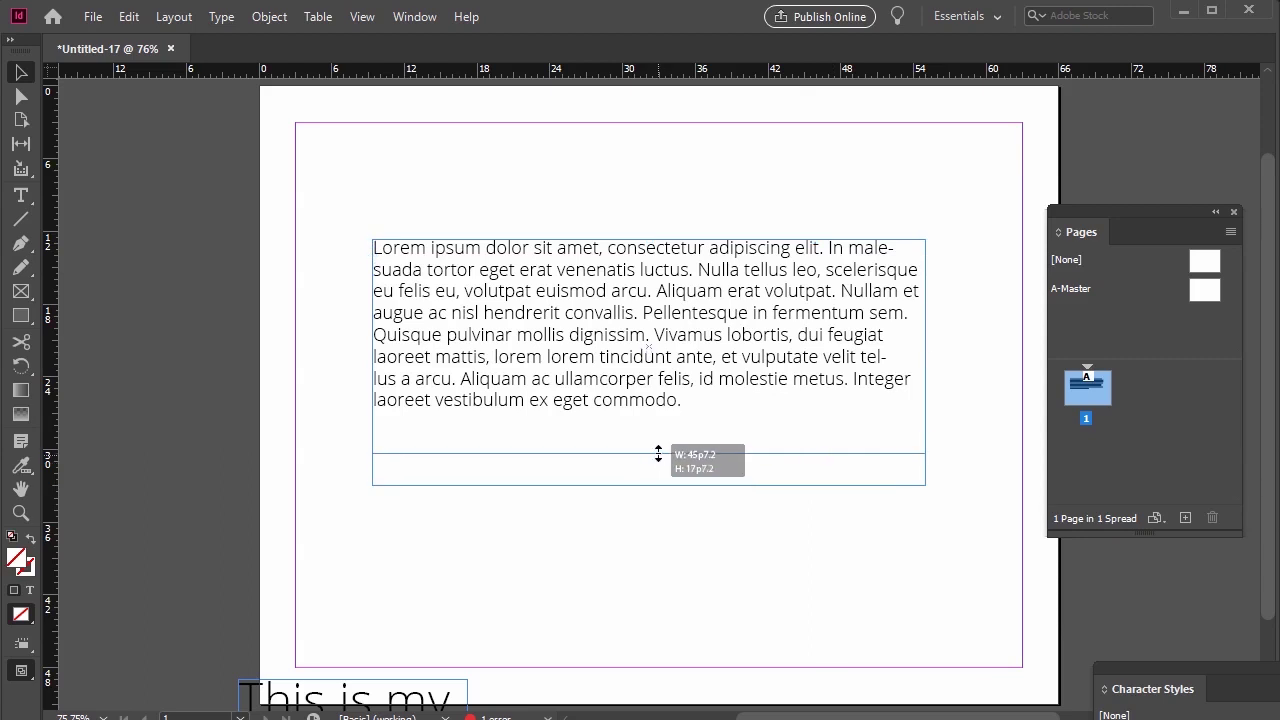
left_click_drag(700, 349, 700, 490)
left_click_drag(405, 695, 585, 241)
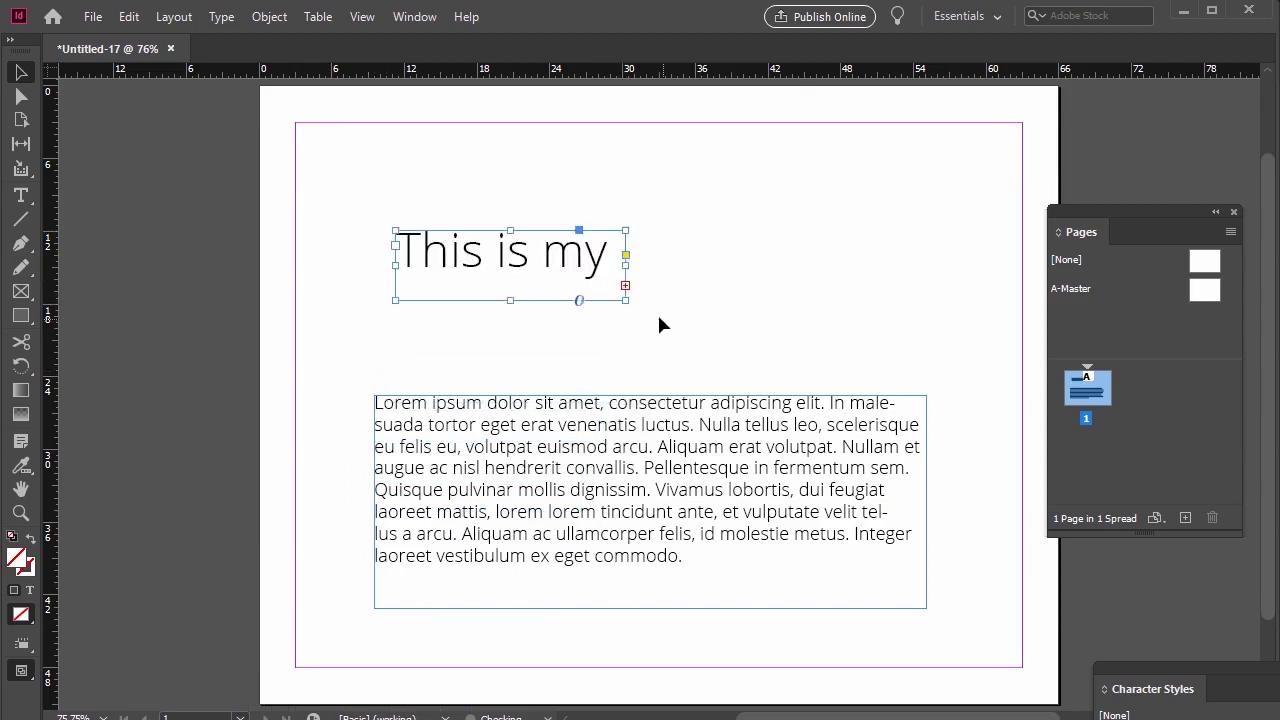
left_click_drag(625, 300, 885, 302)
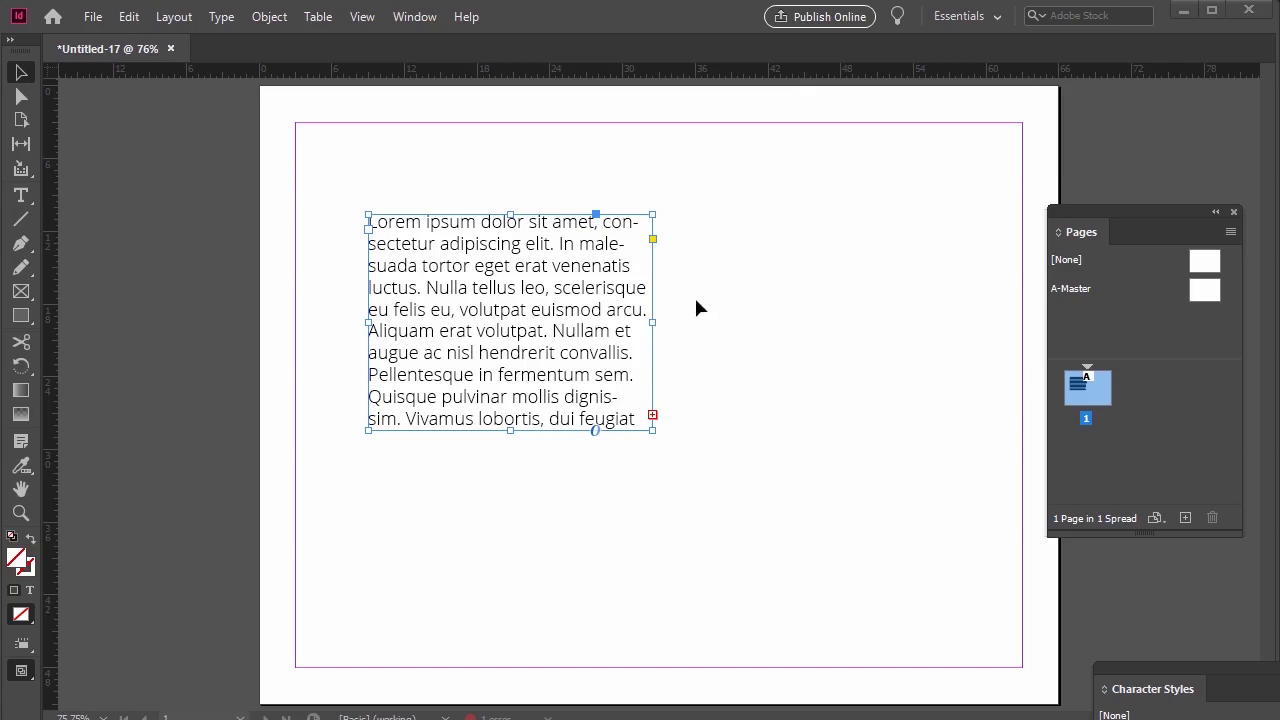
- Thread the overflowing Lorem ipsum story into a new frame drawn on the right
left_click(652, 415)
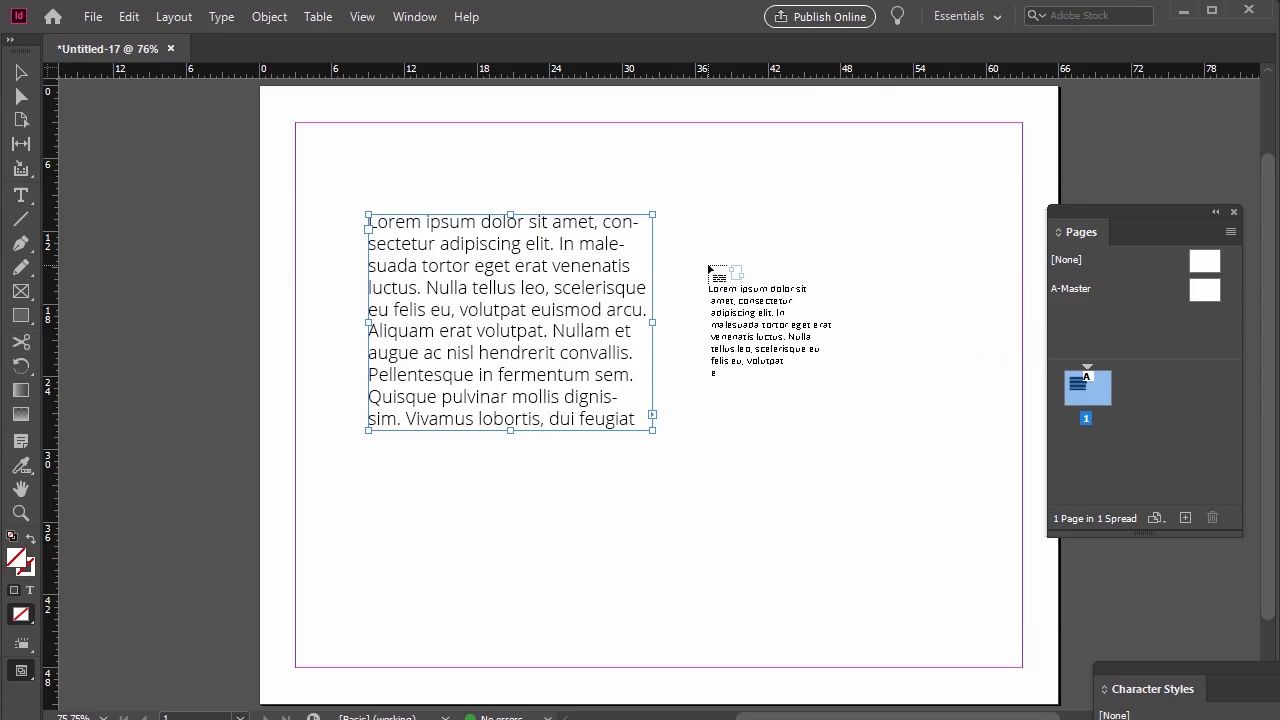
left_click_drag(697, 214, 954, 430)
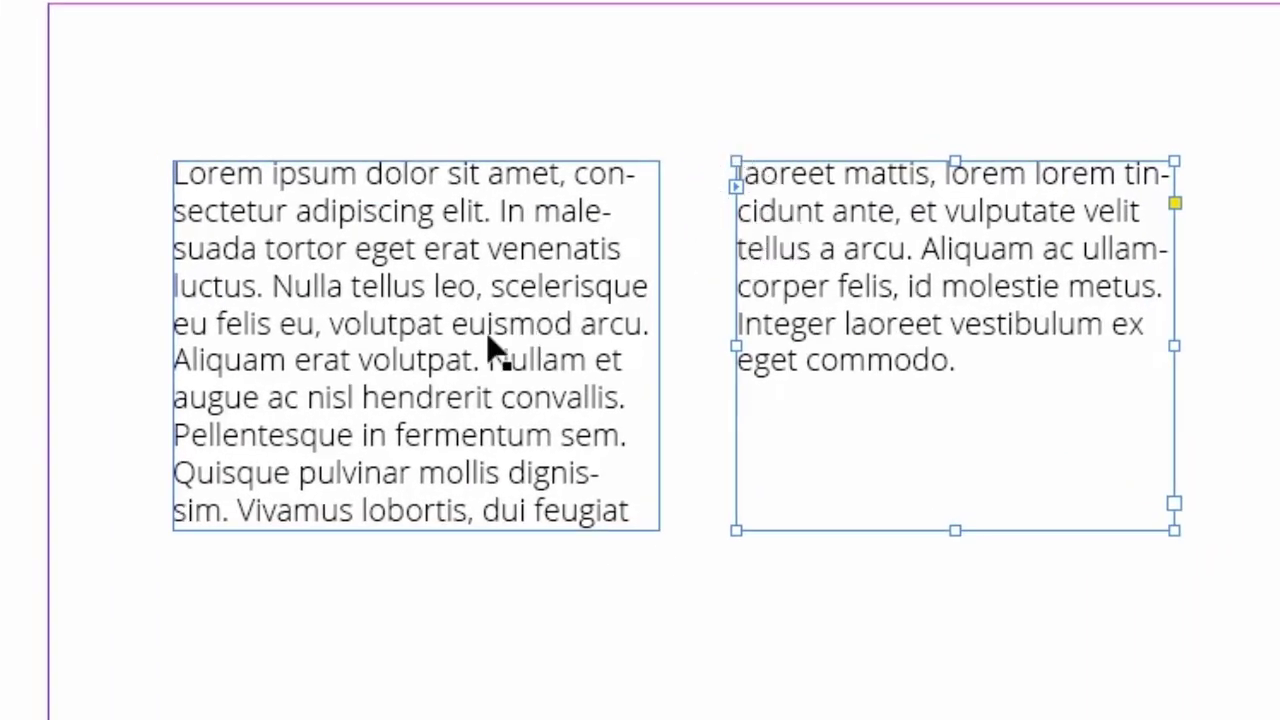
left_click(493, 358)
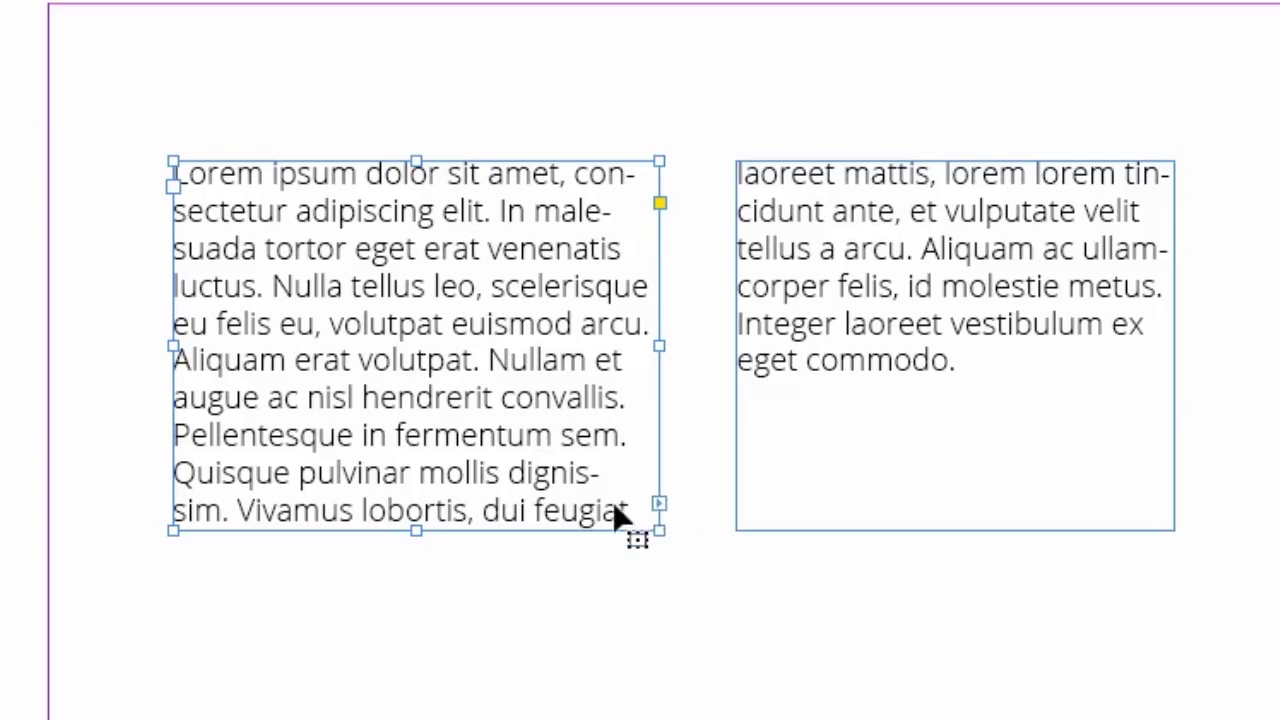
left_click(840, 355)
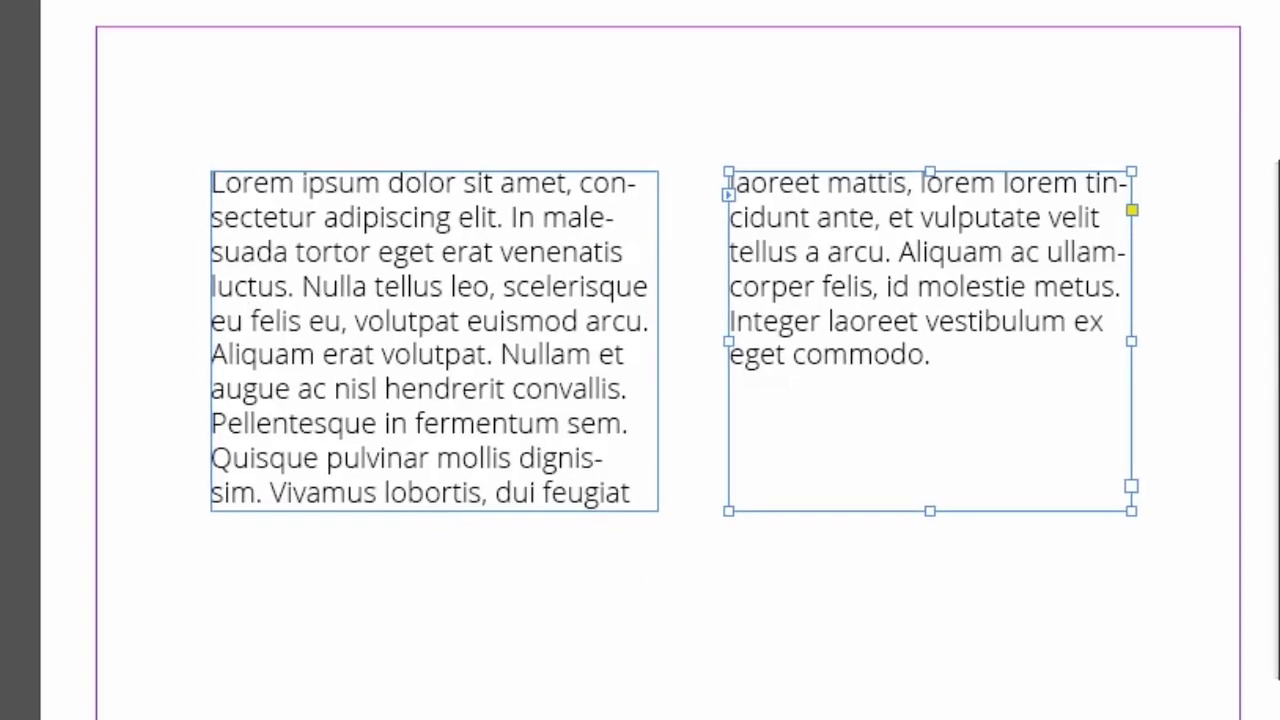
- Insert the lines 'Hello!' and 'Here's more text!' before Quisque
left_click(828, 613)
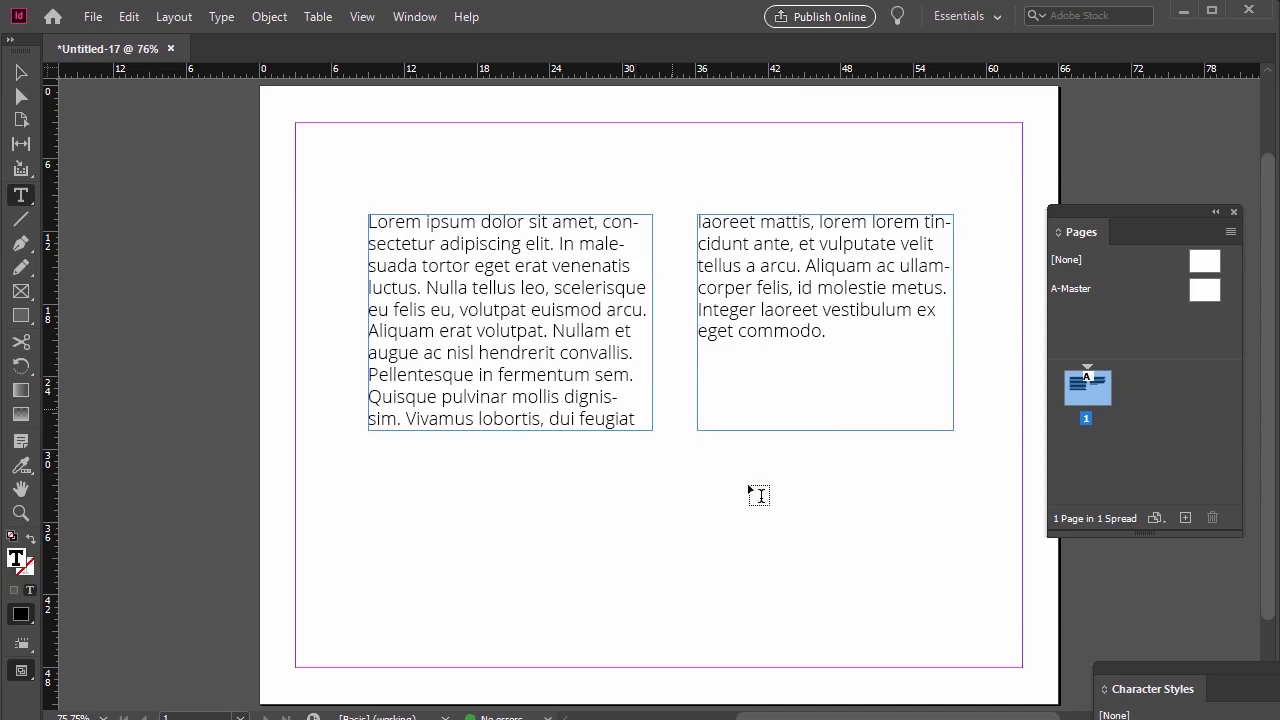
type("Hello ")
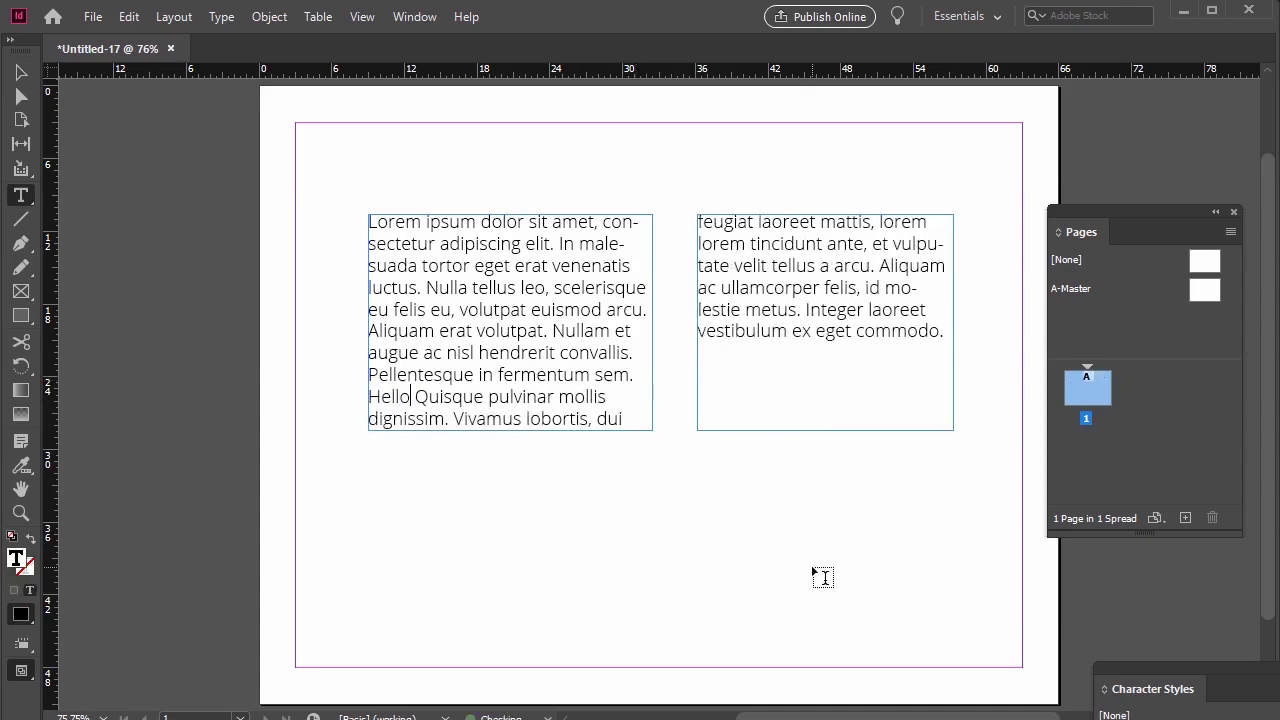
type("!")
key("Return")
type("Here's more t")
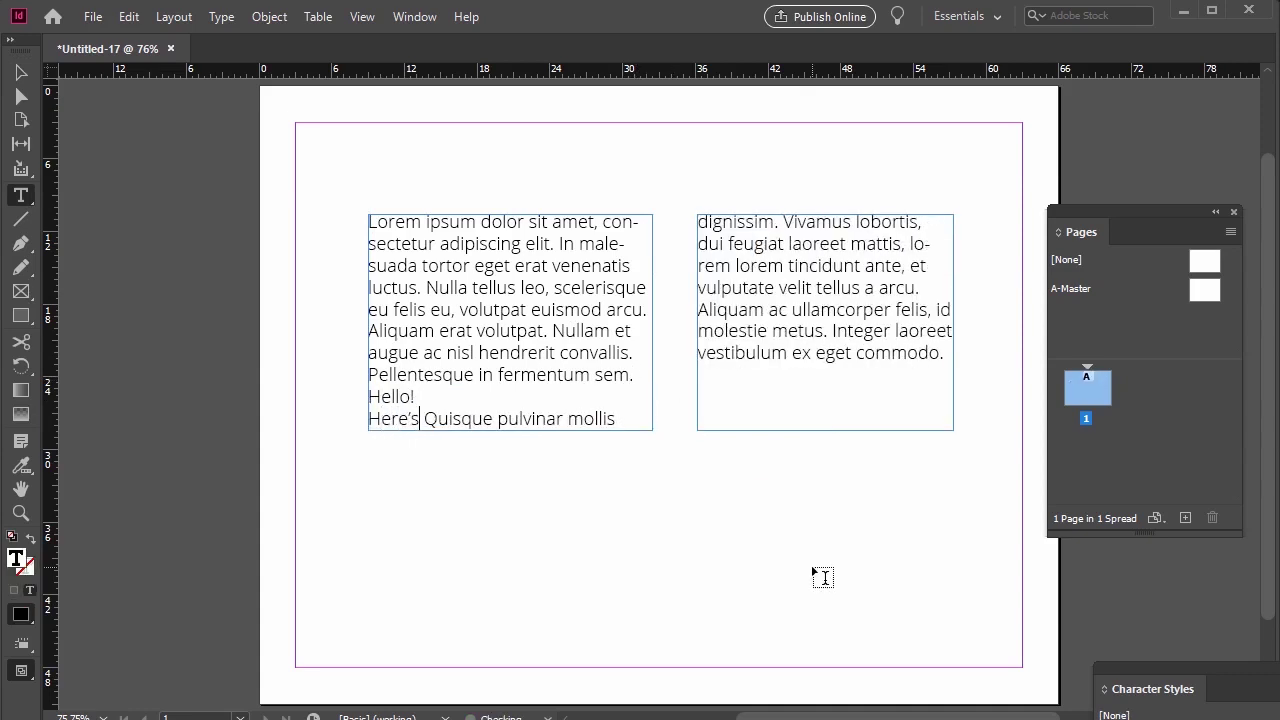
type("ext!")
key("Return")
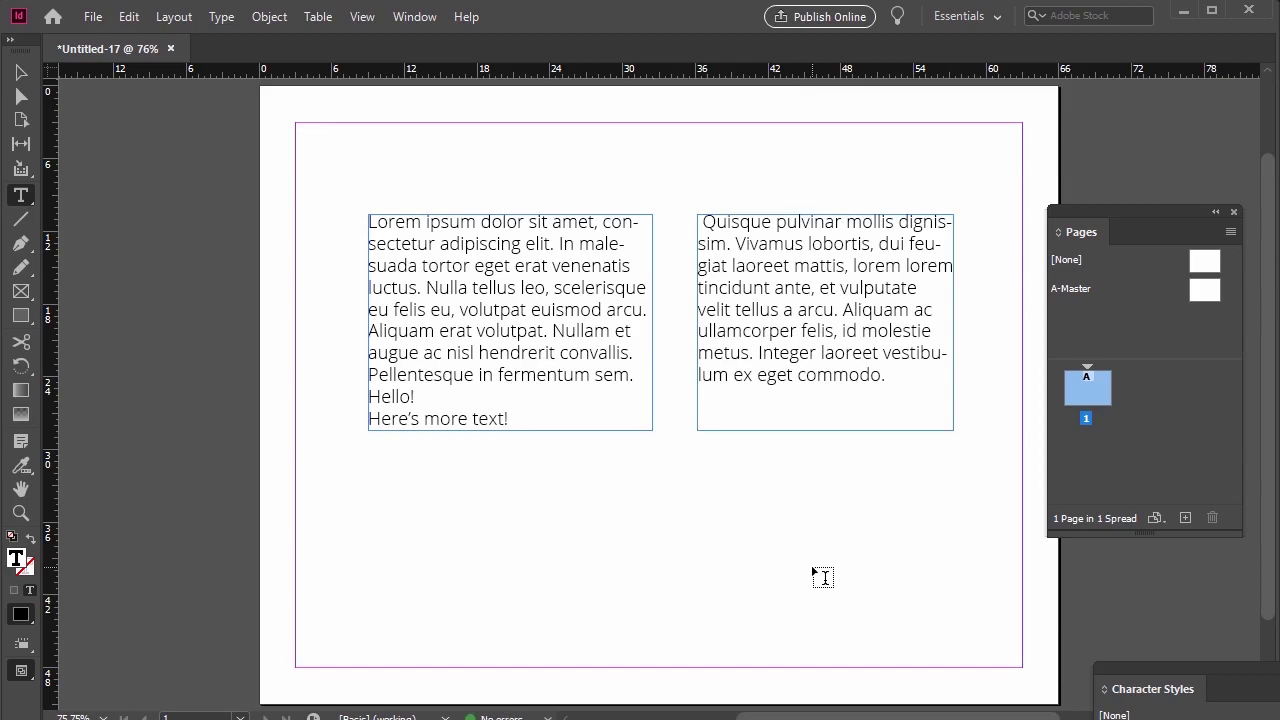
- Draw an empty text frame on the right side of the page
left_click(20, 73)
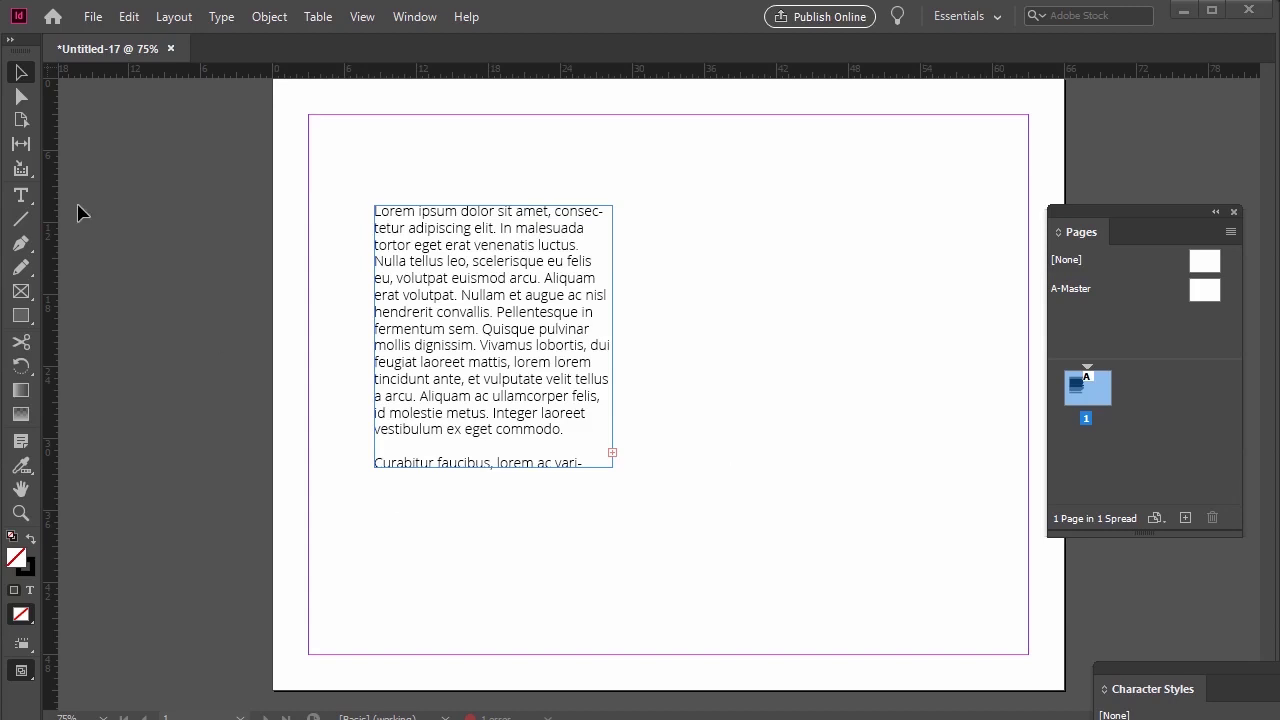
left_click(20, 195)
left_click_drag(713, 199, 909, 549)
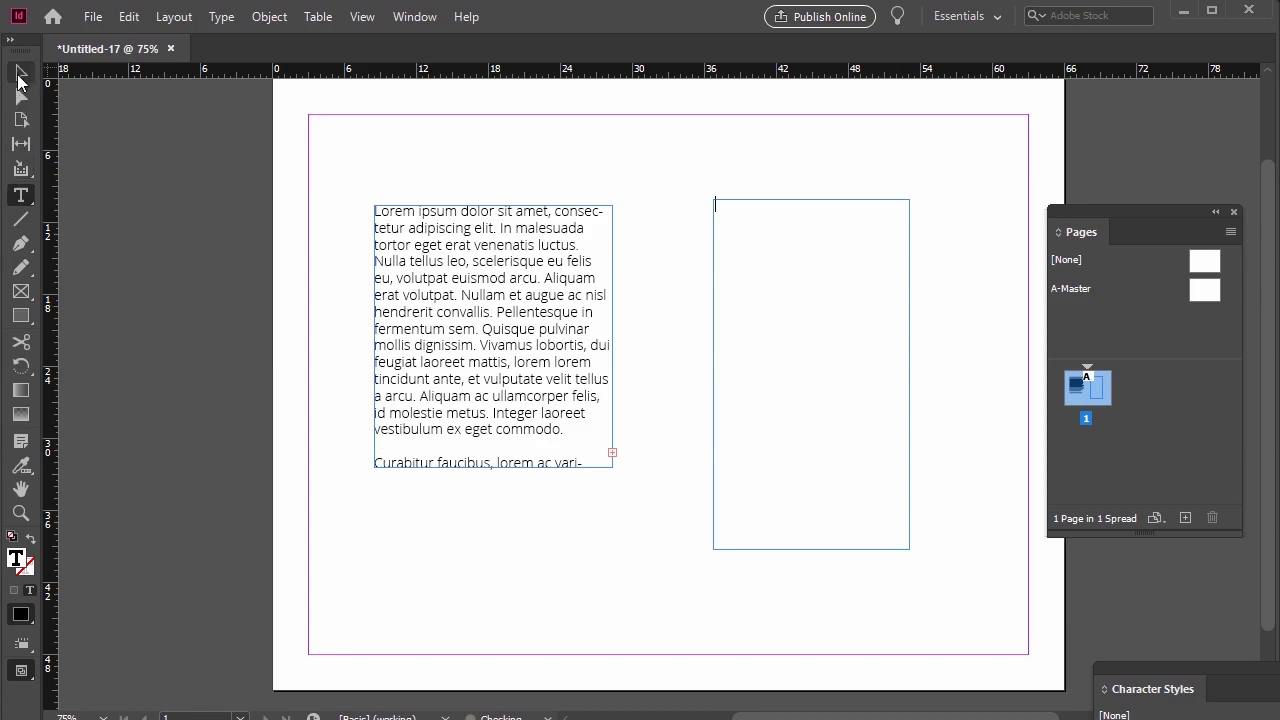
key("Escape")
- Flow the left Lorem ipsum frame's overset text into the empty right frame
left_click(603, 589)
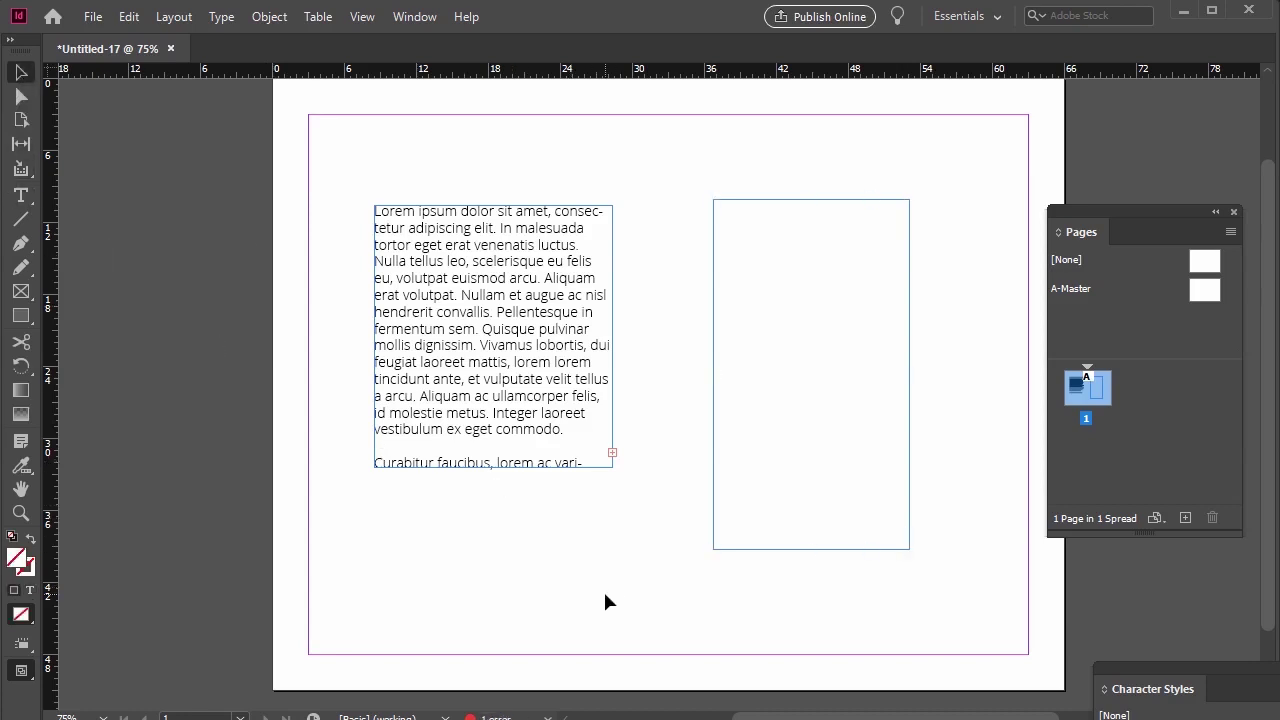
left_click(613, 462)
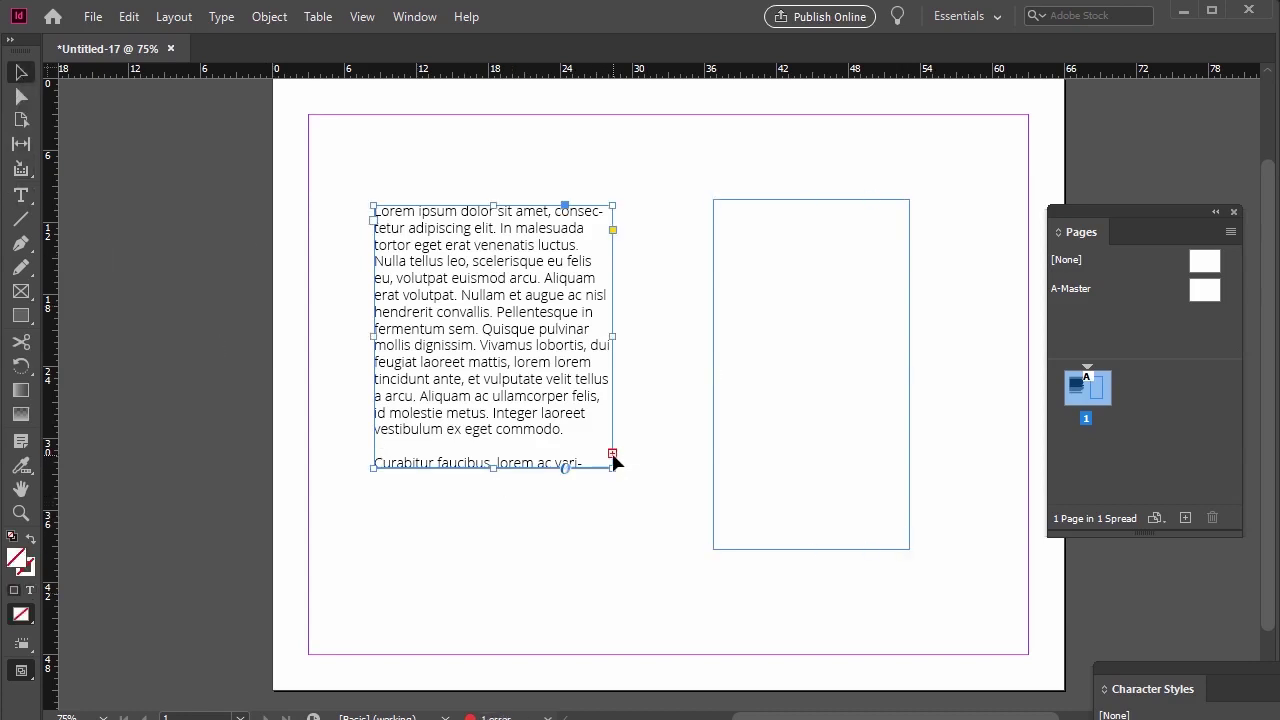
left_click(613, 454)
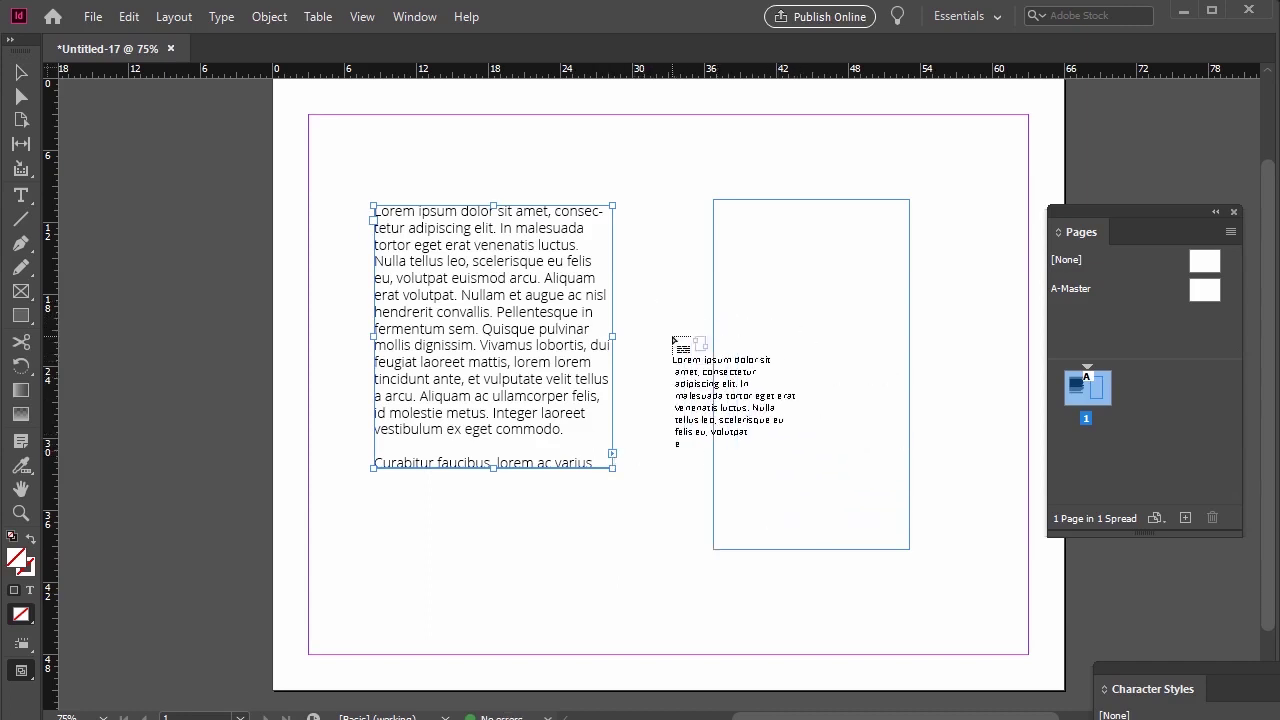
left_click(777, 328)
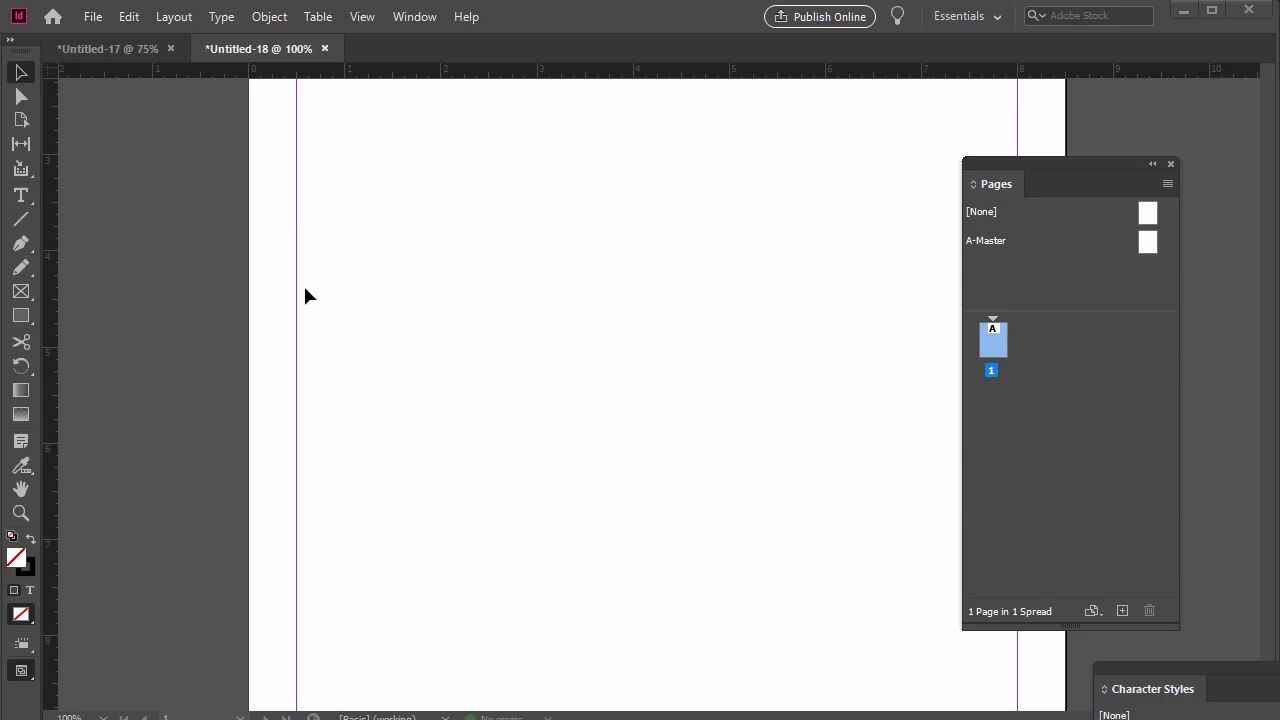
- Create a new letter-size 8.5 × 11 in document with units set to Inches
left_click(98, 18)
mouse_move(102, 41)
left_click(472, 41)
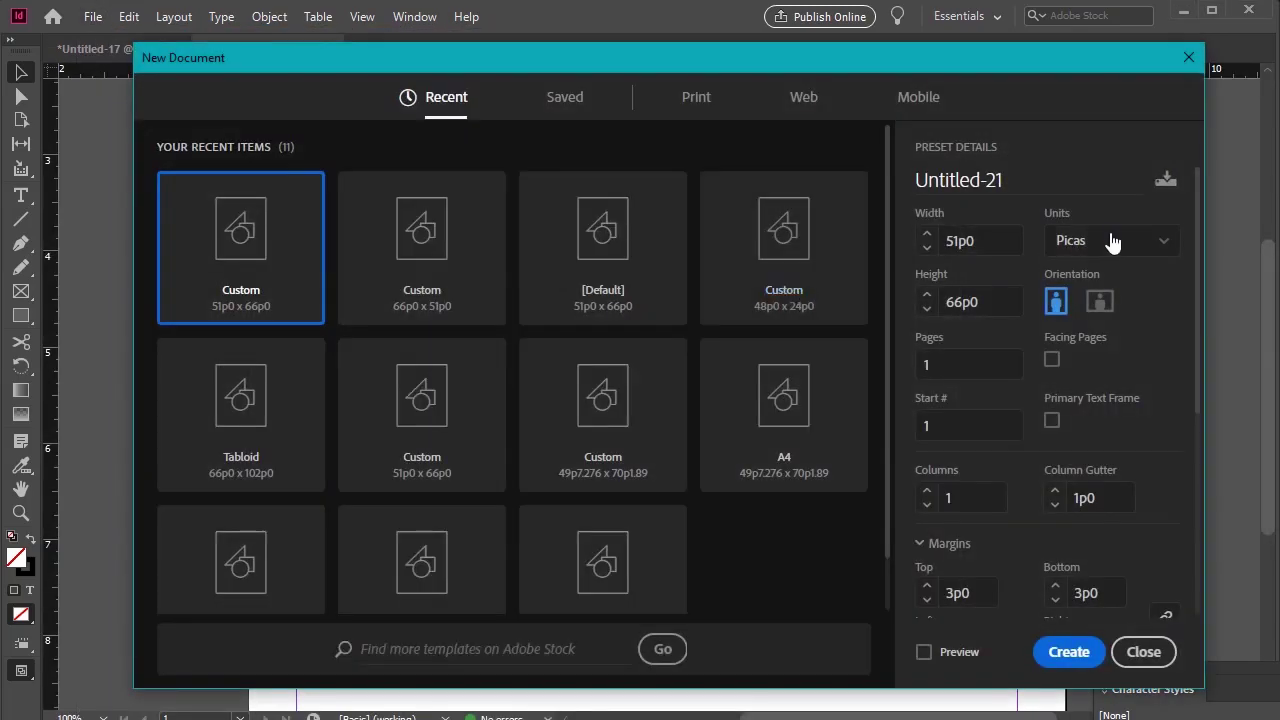
left_click(1109, 242)
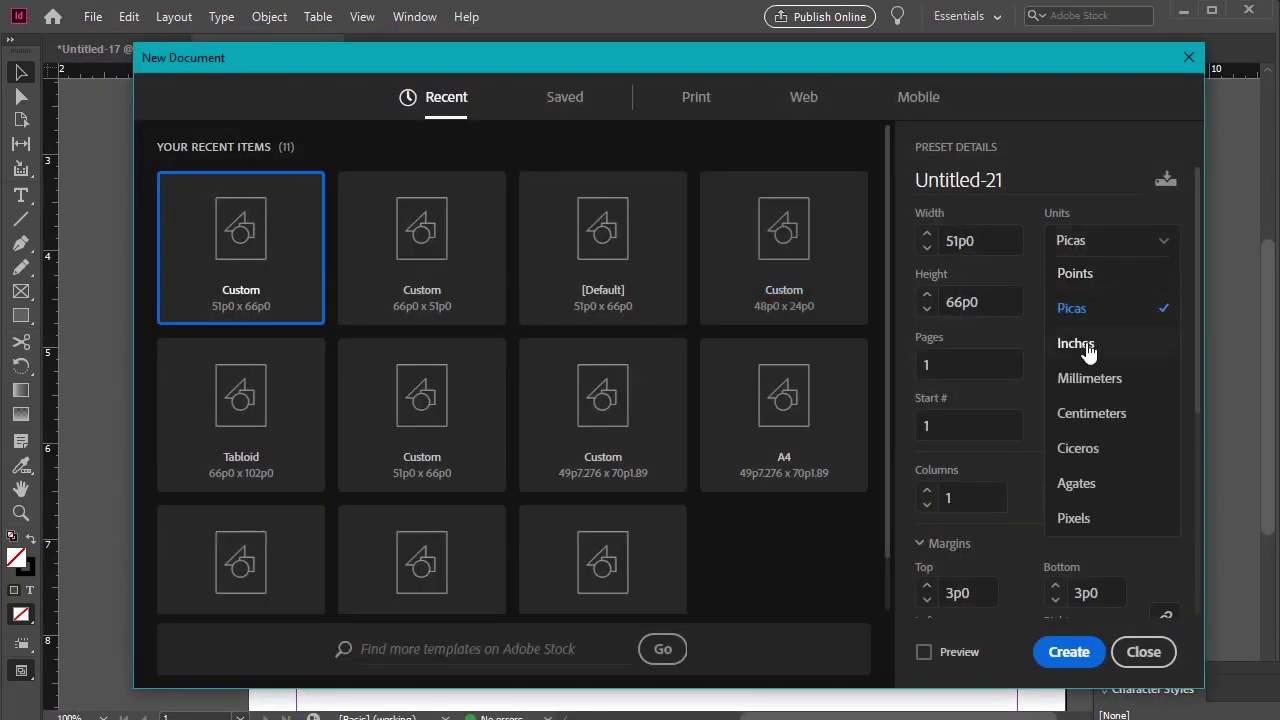
left_click(1078, 344)
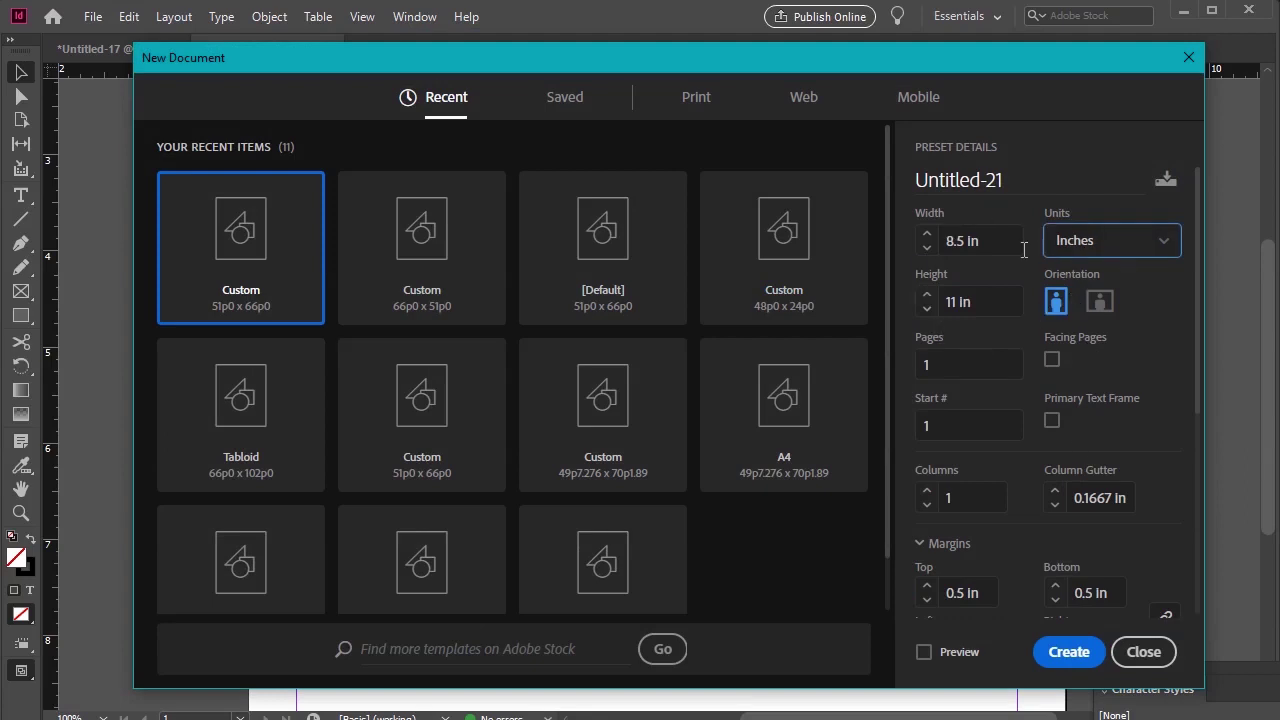
left_click(1067, 652)
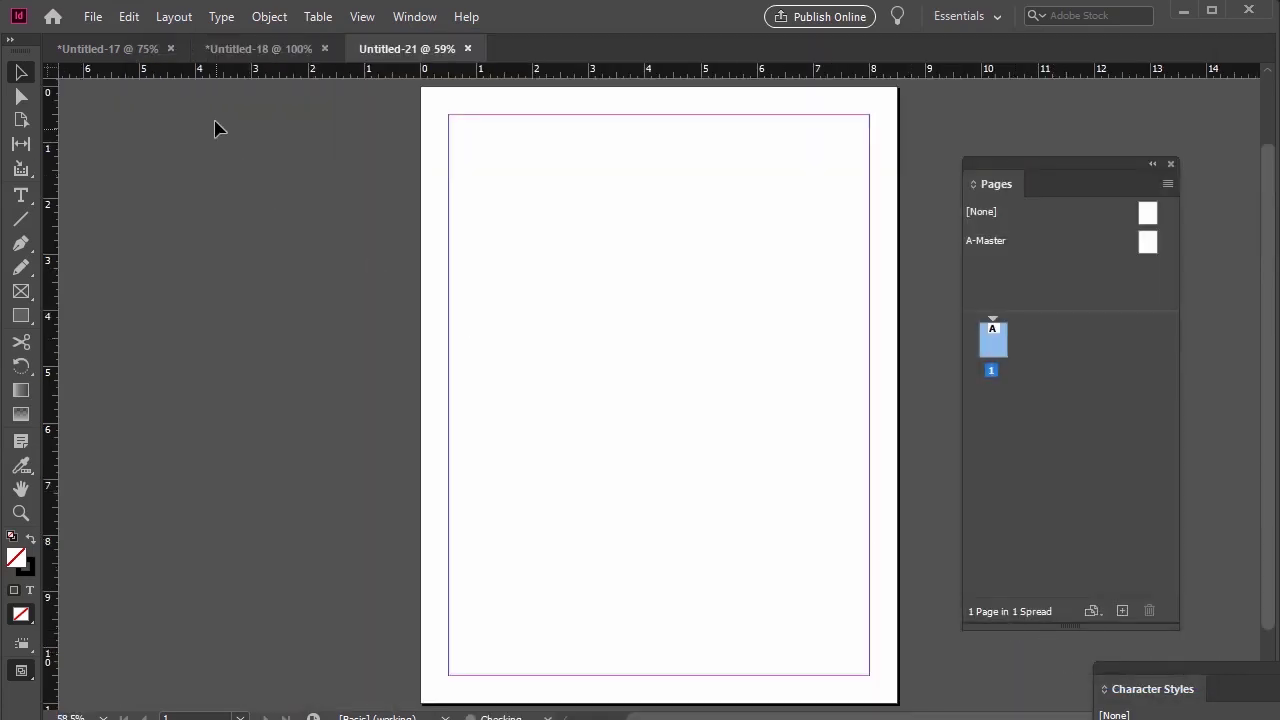
- Enable Delete Empty Pages under Smart Text Reflow in the Type preferences
left_click(132, 17)
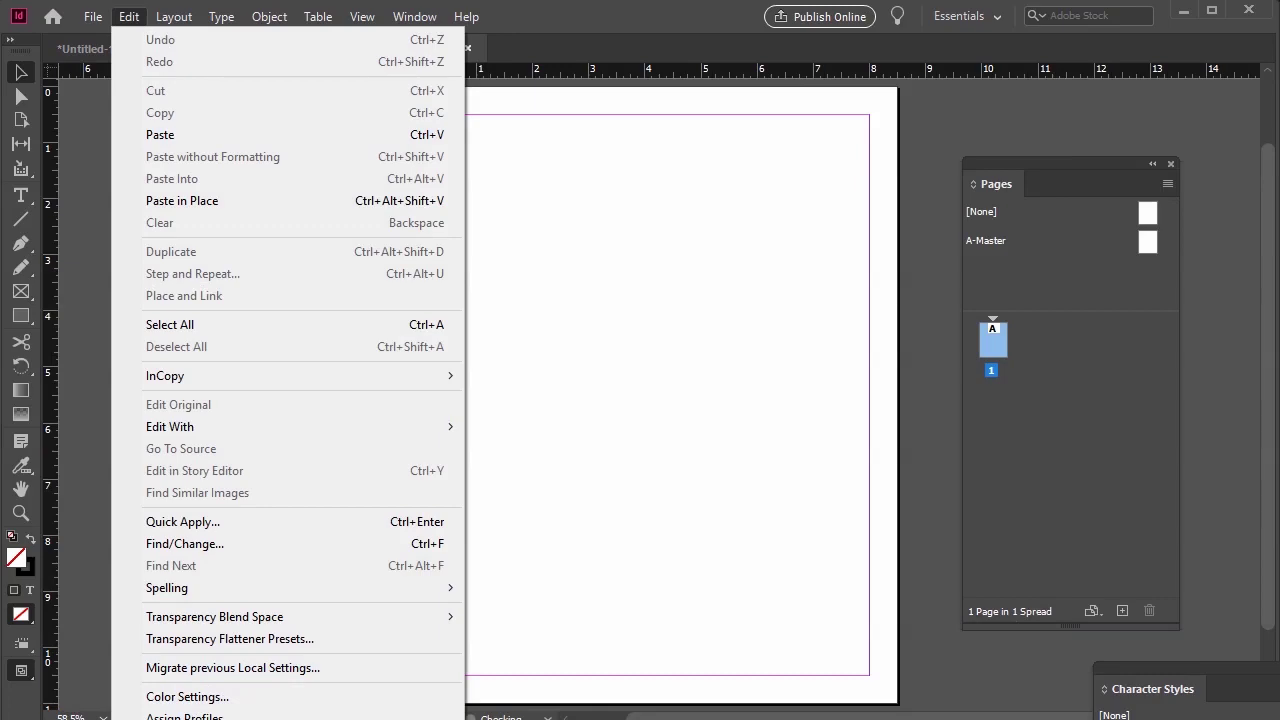
mouse_move(200, 718)
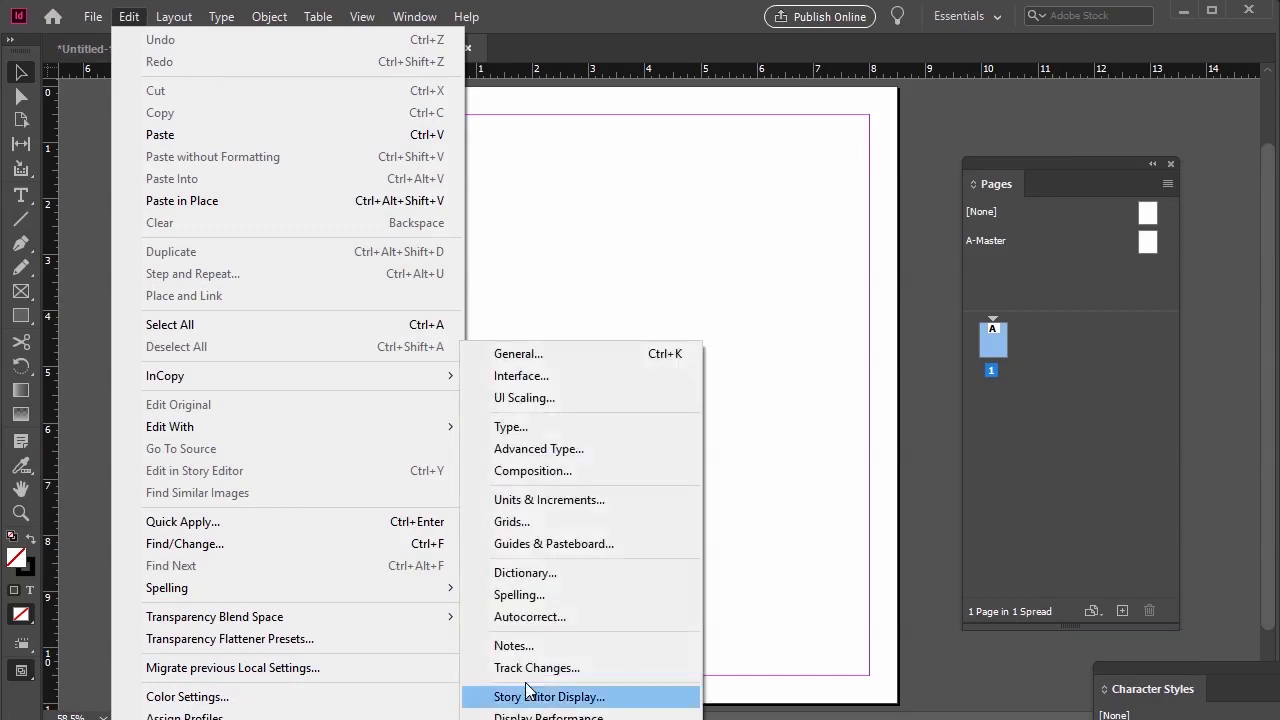
left_click(522, 429)
left_click_drag(615, 35, 629, 31)
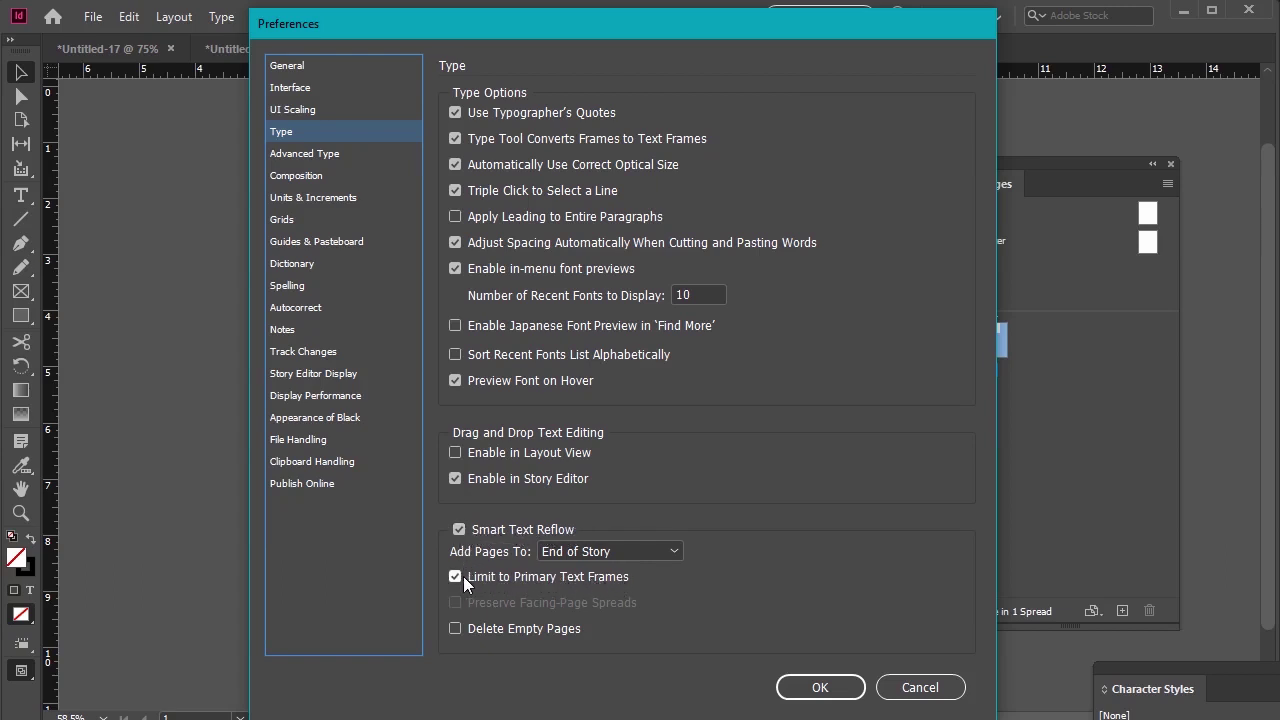
left_click(455, 630)
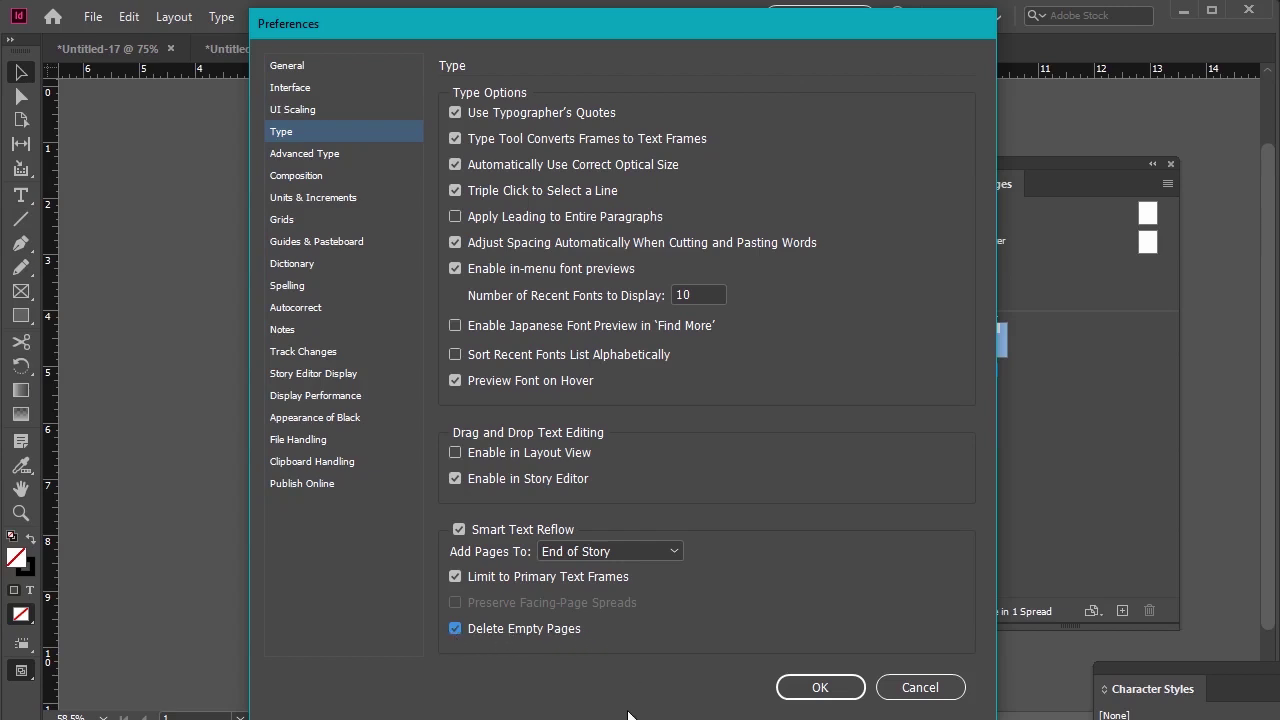
left_click(828, 689)
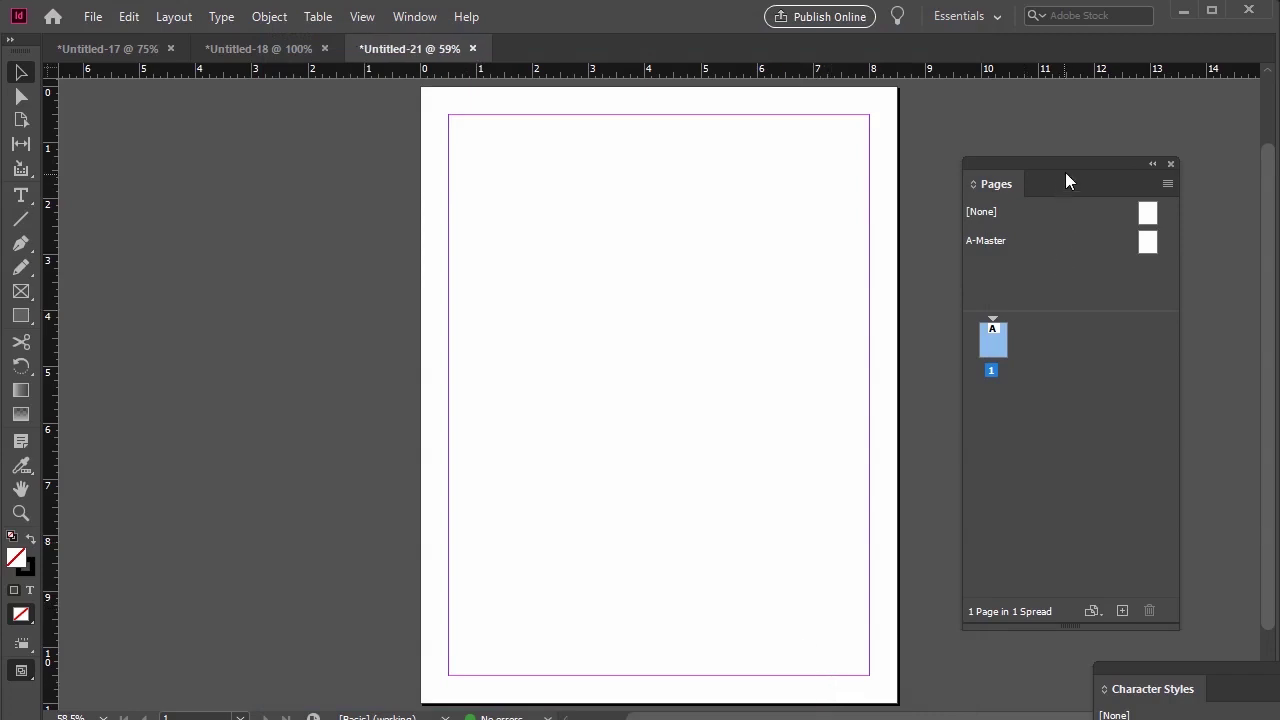
left_click_drag(1066, 172, 1004, 168)
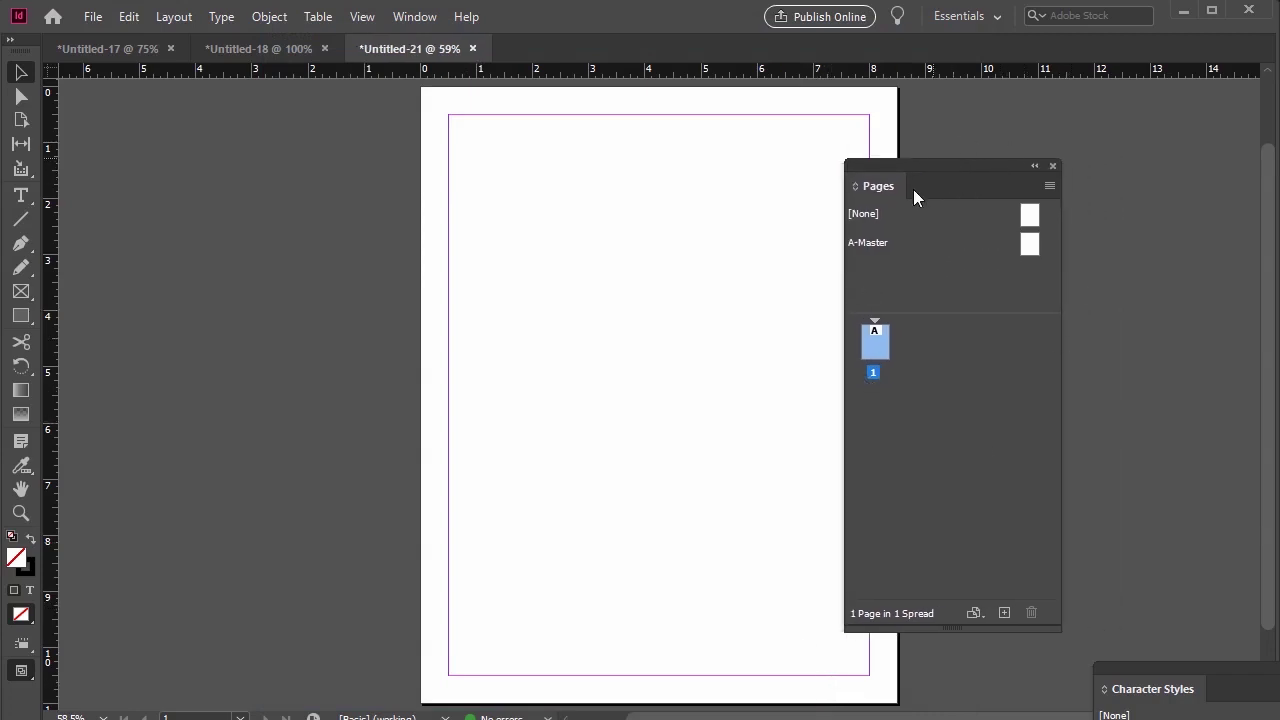
- Open Untitled-21's A-Master page for editing from the Pages panel
left_click(414, 17)
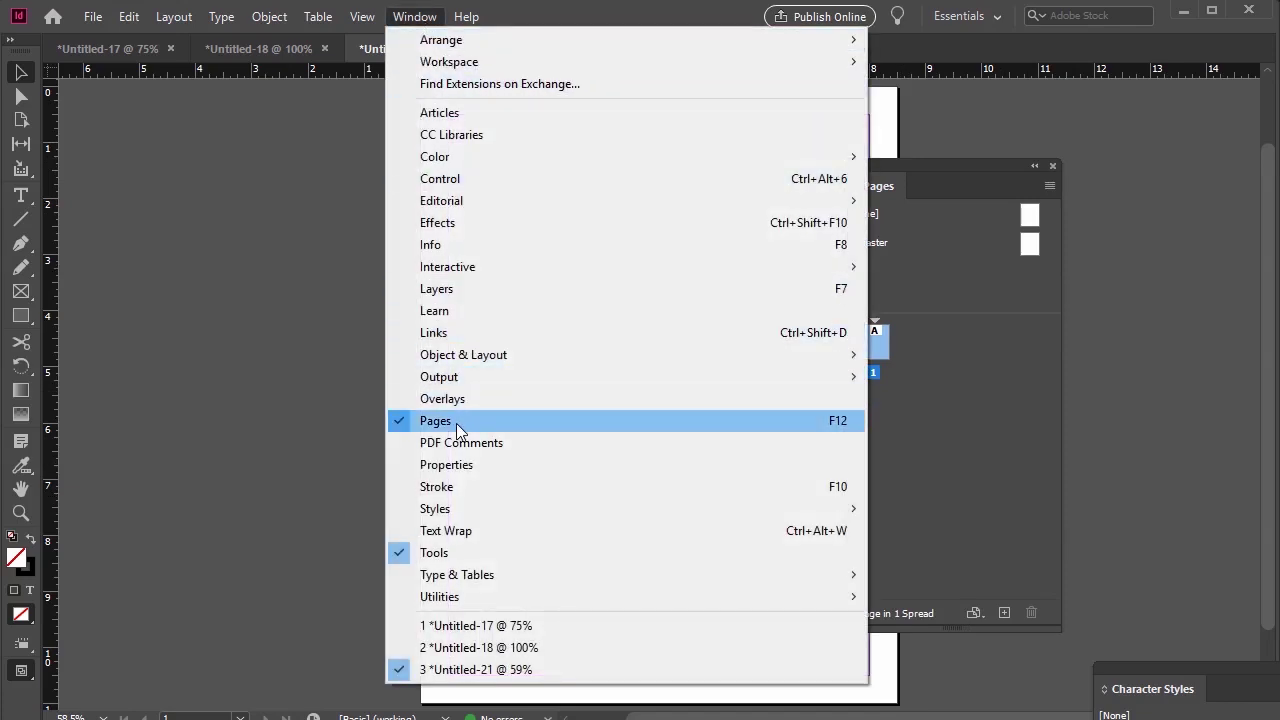
left_click(953, 409)
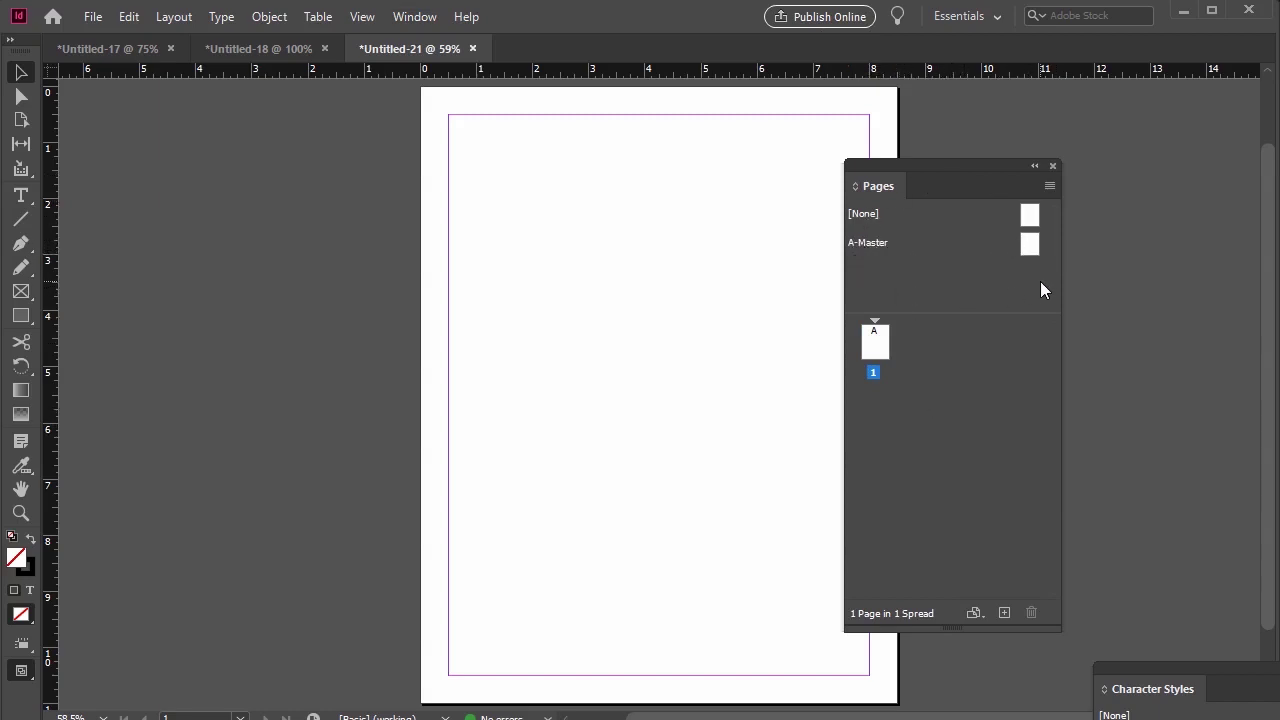
double_click(1031, 247)
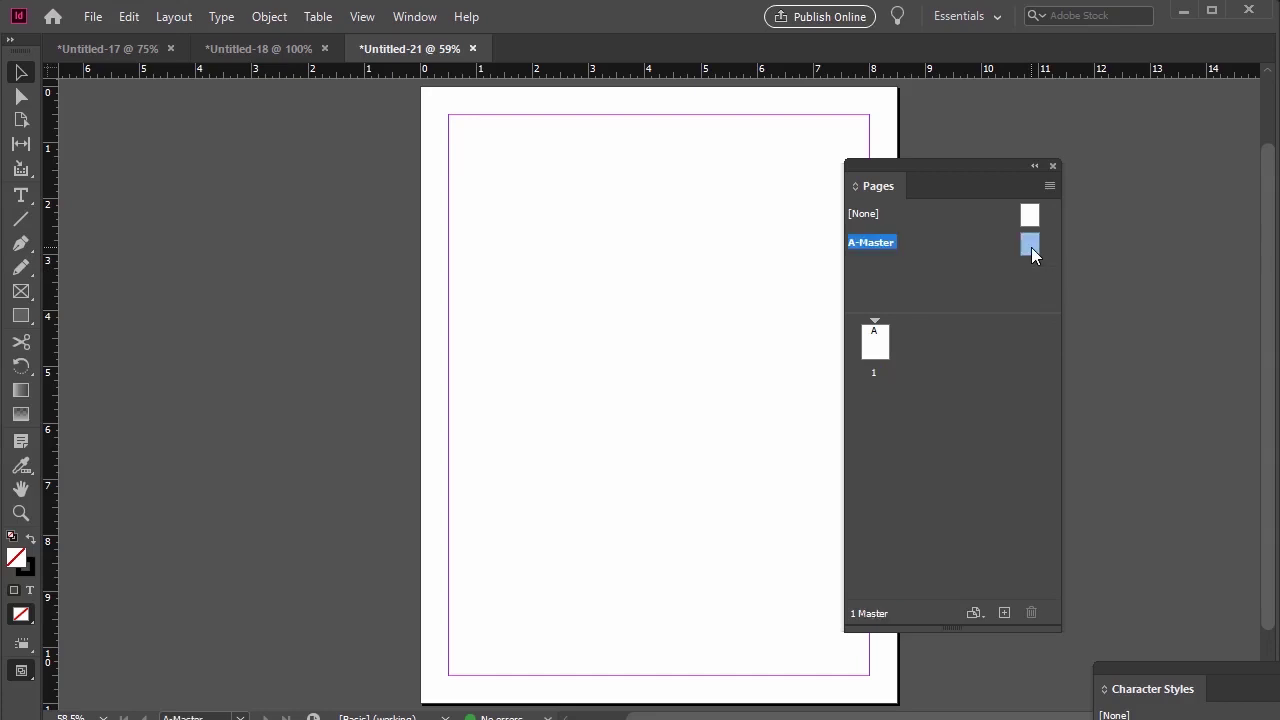
left_click_drag(967, 176, 1056, 173)
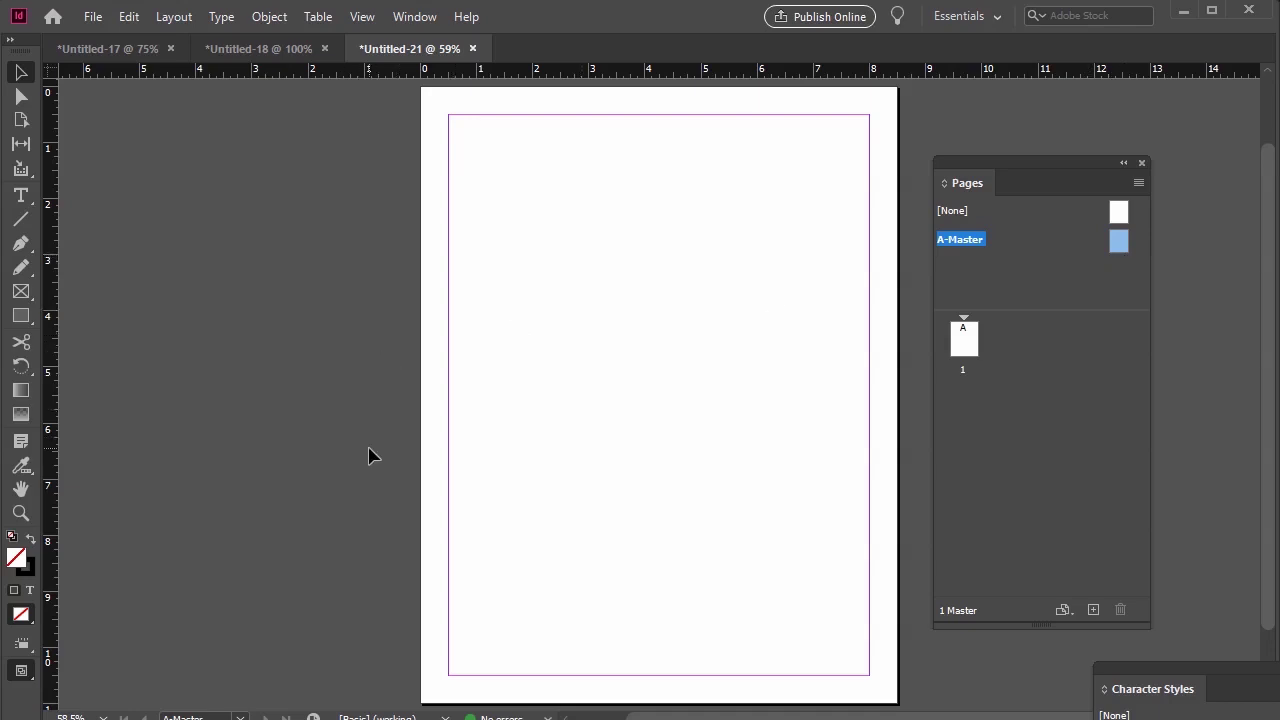
- Draw a text frame on A-Master, make it the primary text flow, and go to page 1
left_click(24, 203)
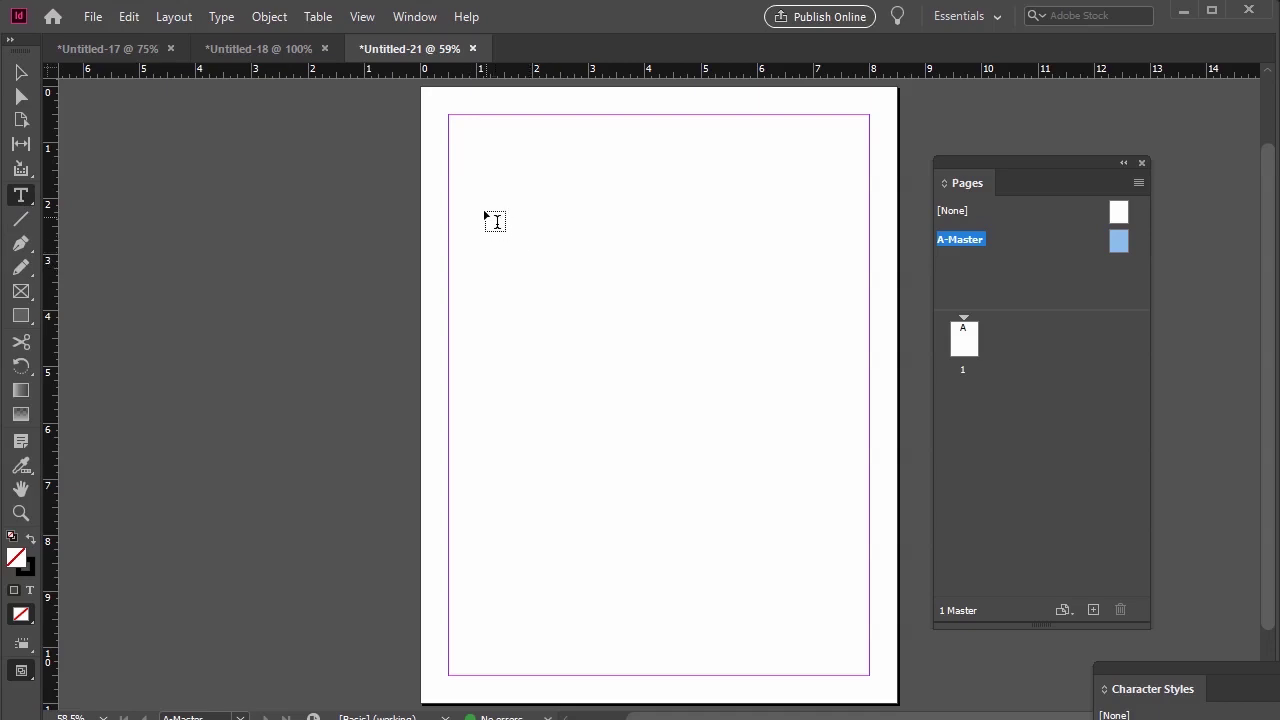
left_click_drag(469, 163, 850, 581)
left_click(22, 75)
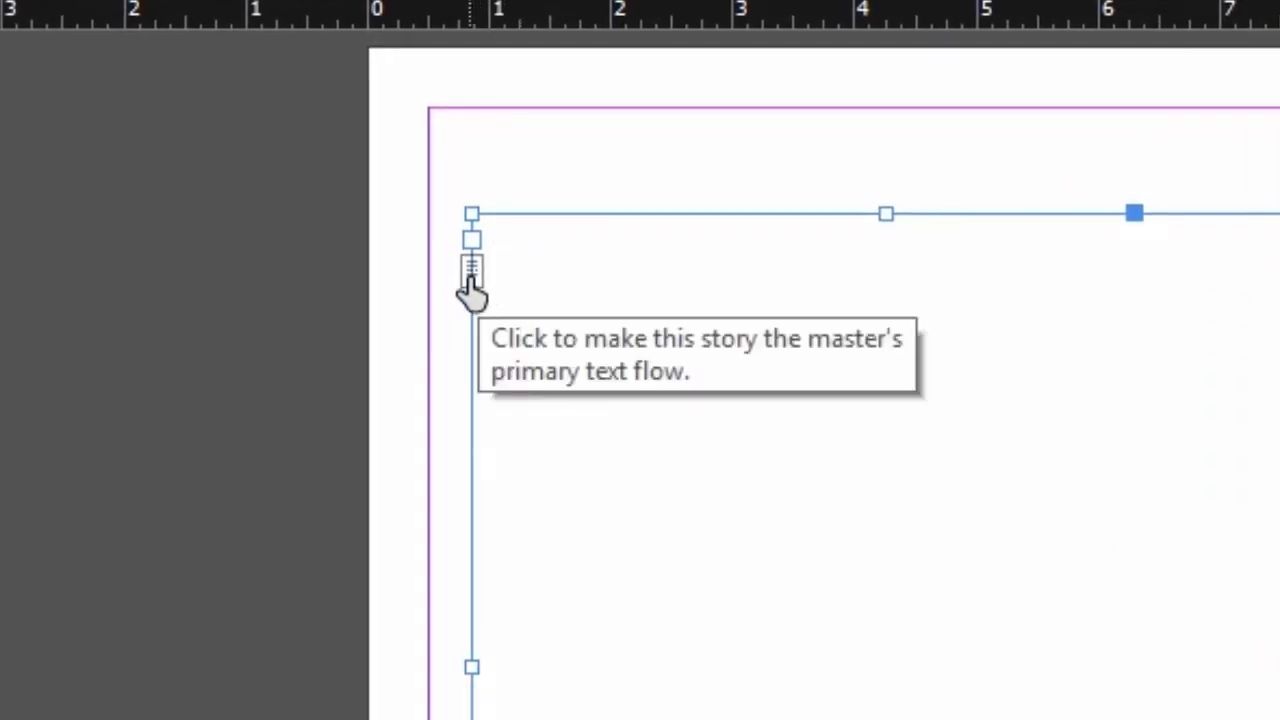
left_click(471, 270)
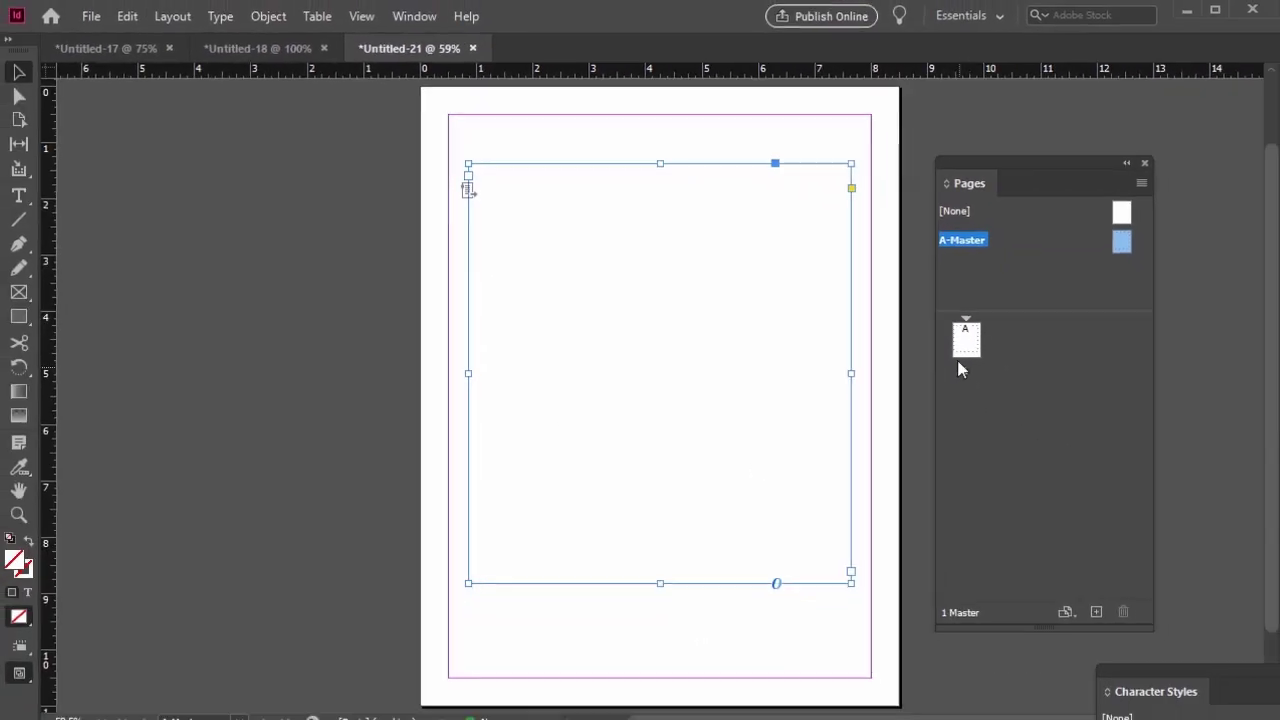
left_click_drag(958, 370, 966, 345)
double_click(966, 345)
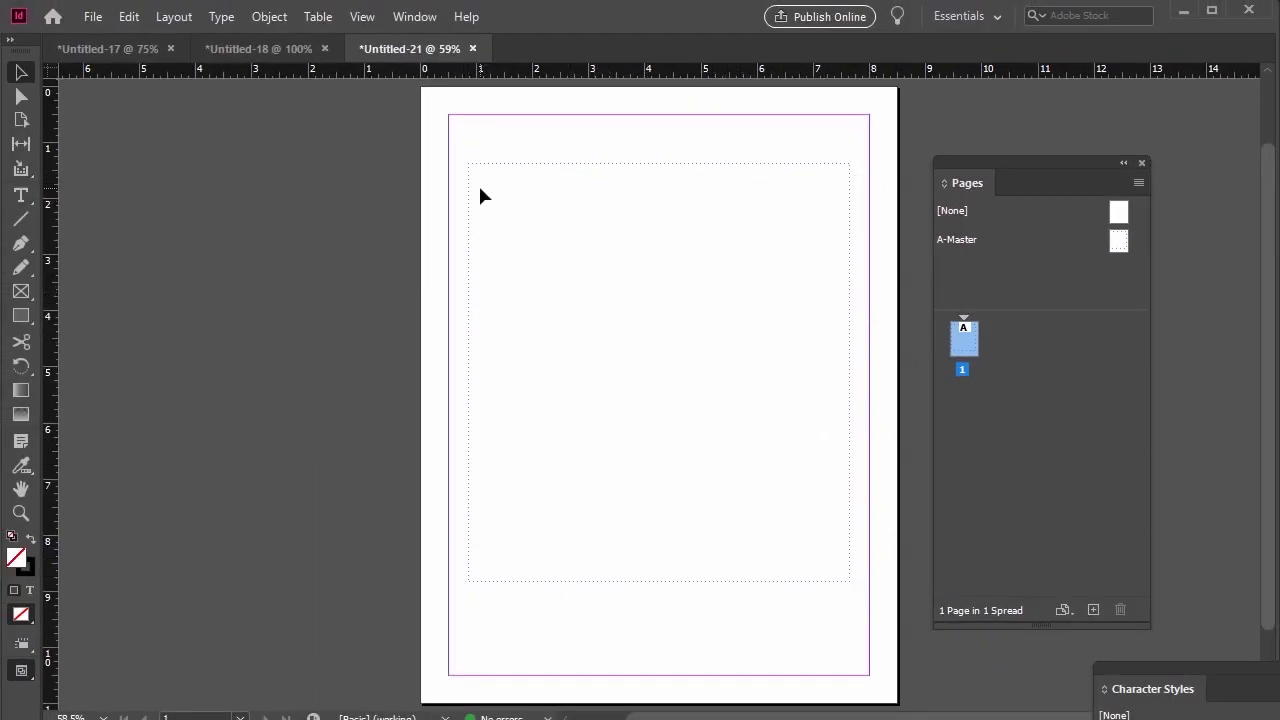
- Place example_text_file into page 1's primary frame, autoflowing the text across 8 pages
left_click(92, 17)
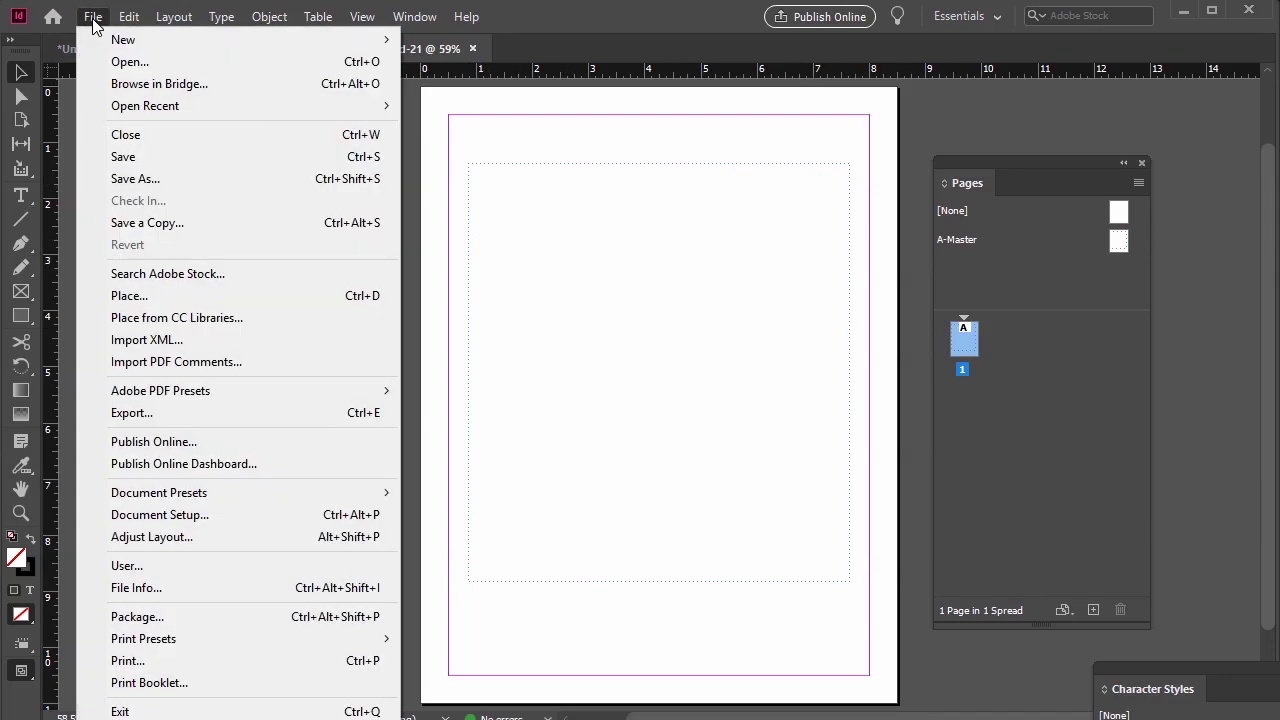
left_click(161, 295)
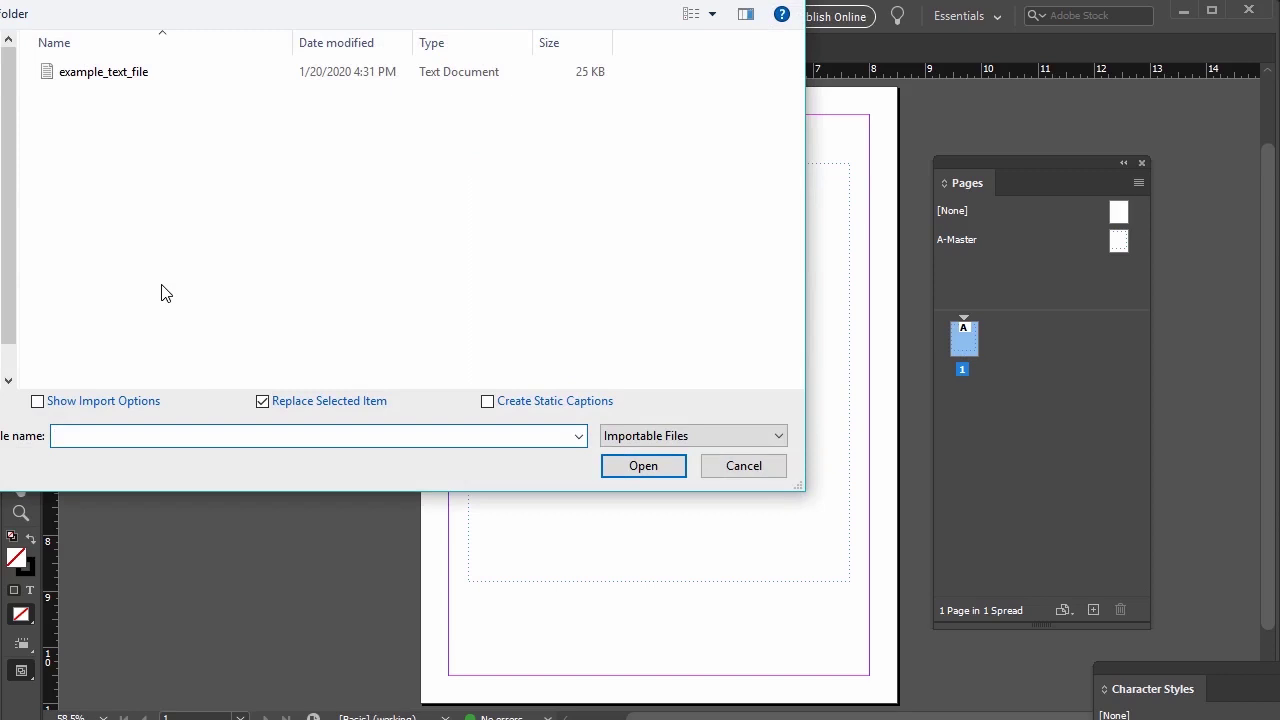
double_click(100, 72)
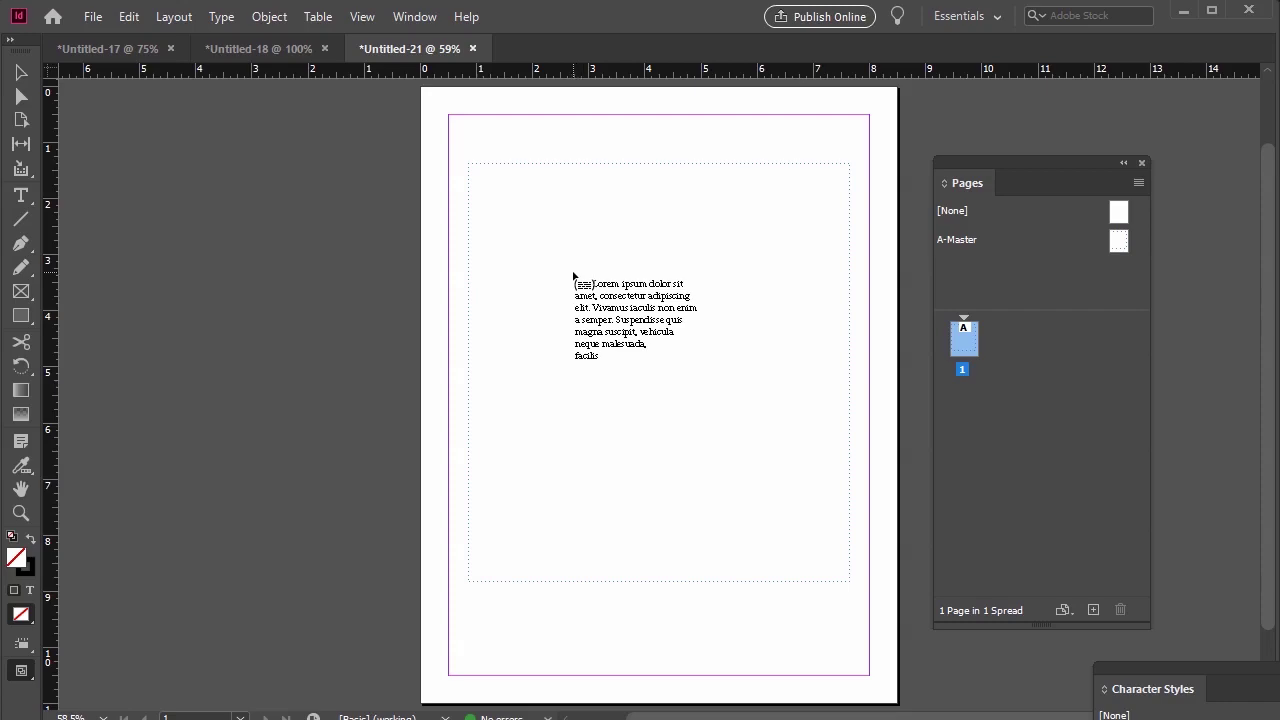
left_click(573, 276, "shift")
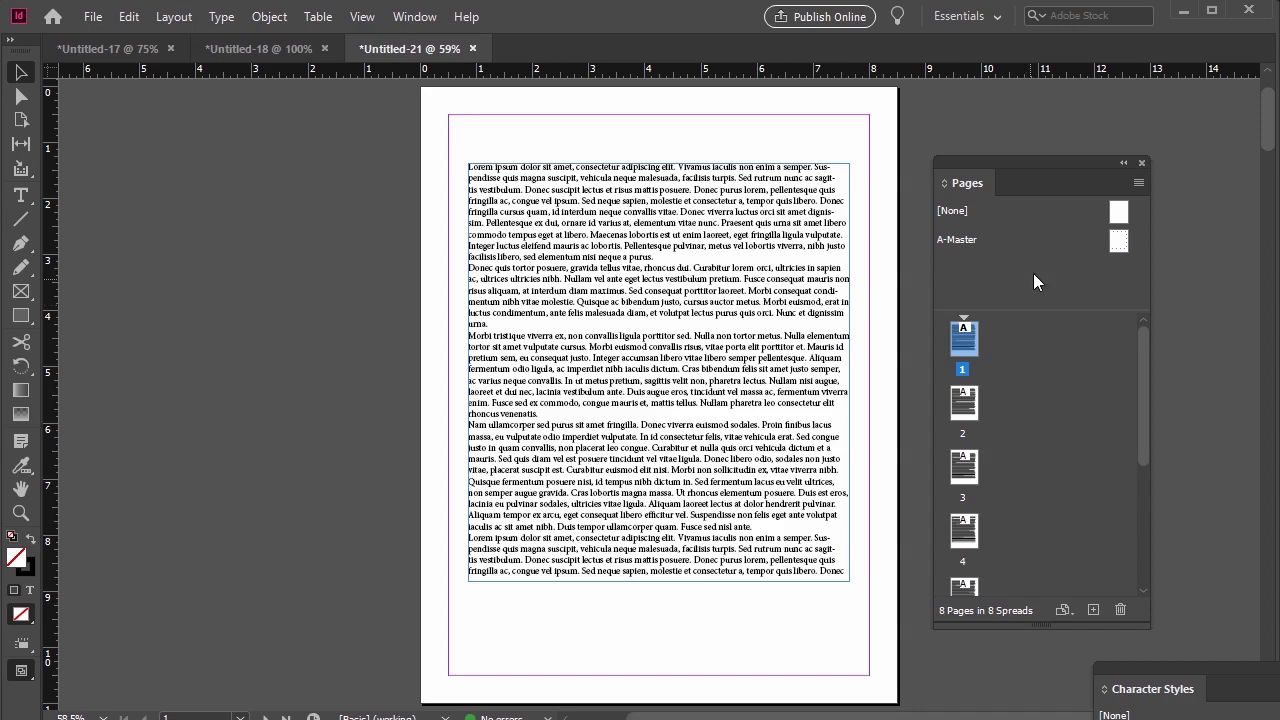
- Delete a first block of text from the story on page 1
left_click_drag(1044, 167, 1044, 100)
scroll(1058, 397, "down", 3)
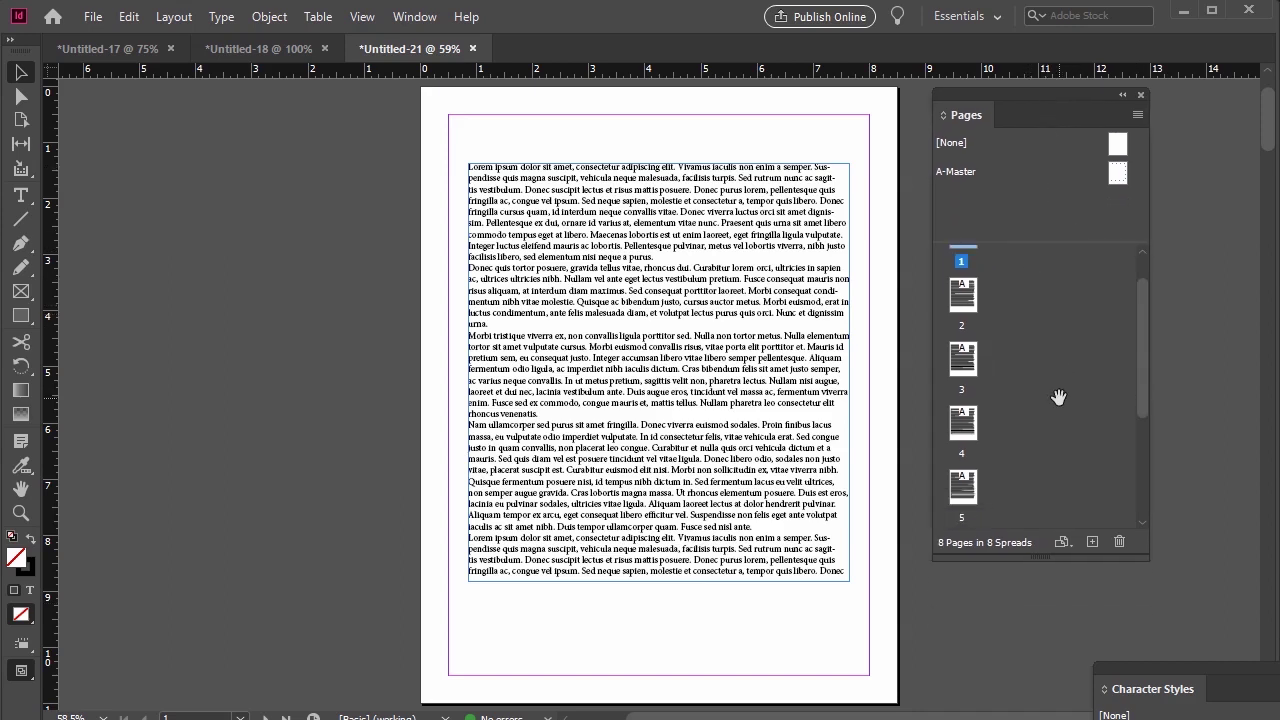
scroll(1058, 397, "up", 2)
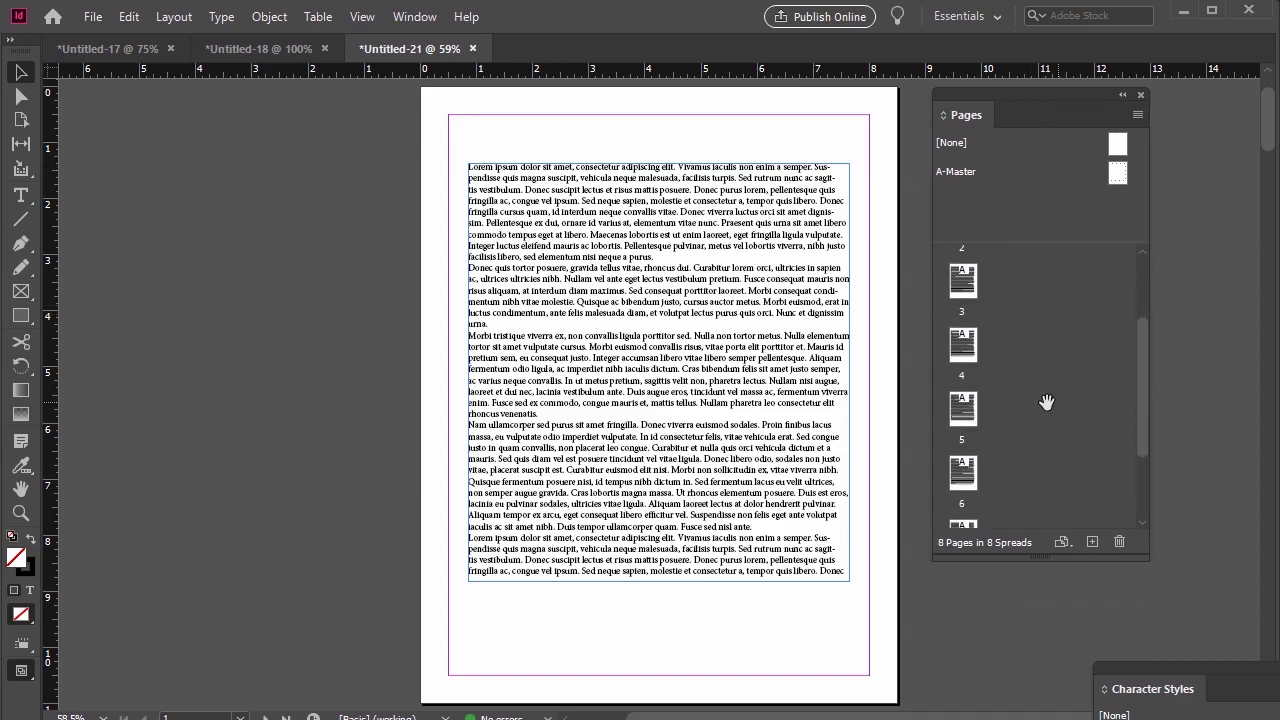
left_click(20, 195)
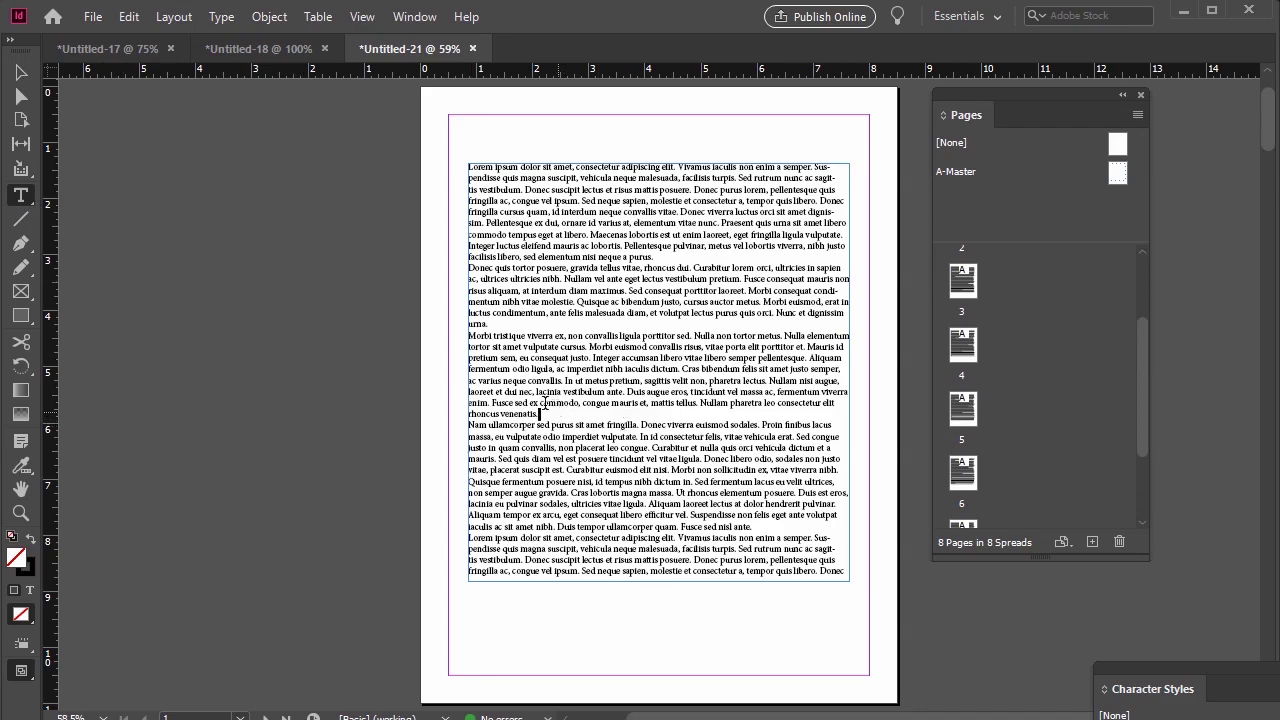
left_click_drag(541, 413, 541, 226)
key("BackSpace")
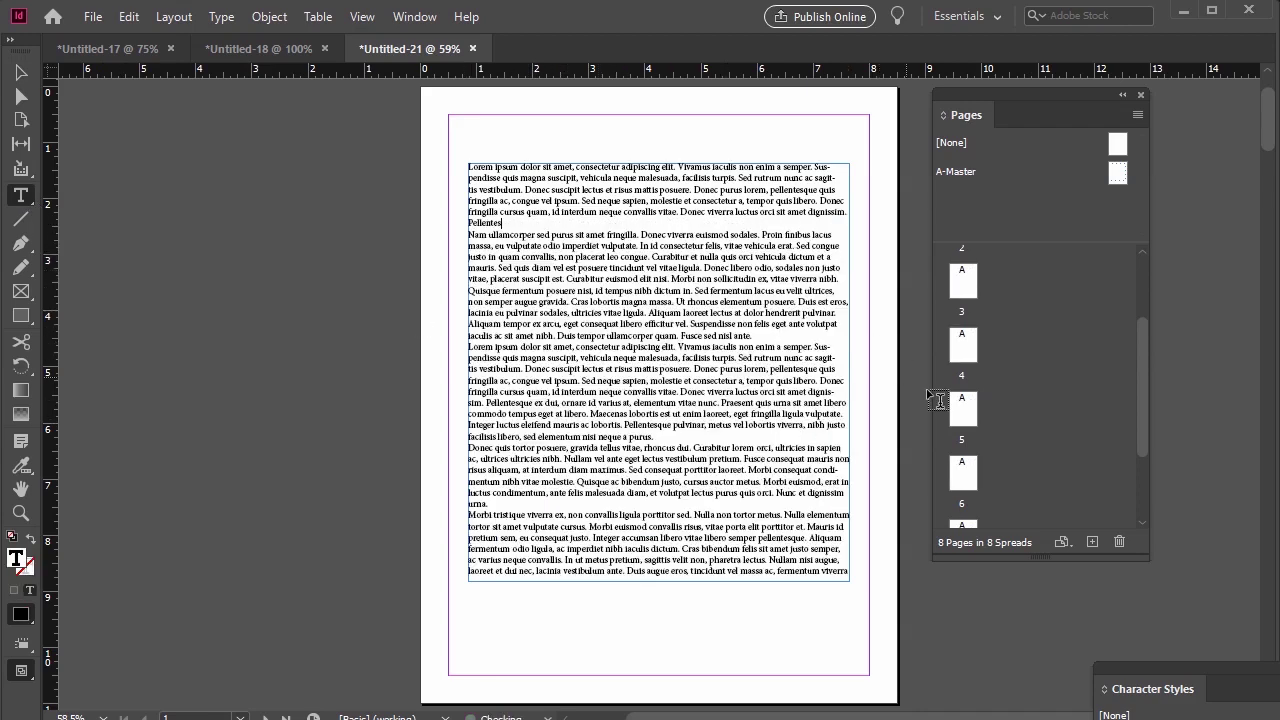
- Delete a second text block so the document reflows to 7 pages
scroll(998, 403, "down", 1)
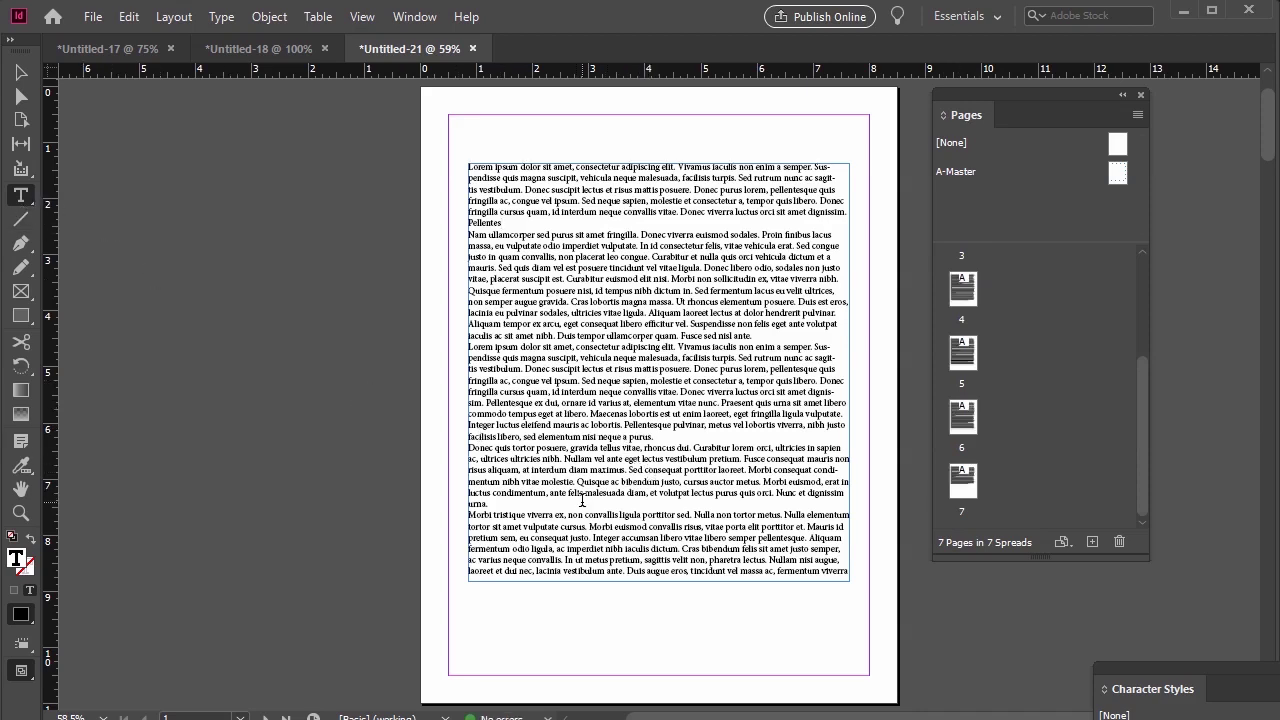
left_click_drag(583, 501, 538, 369)
key("BackSpace")
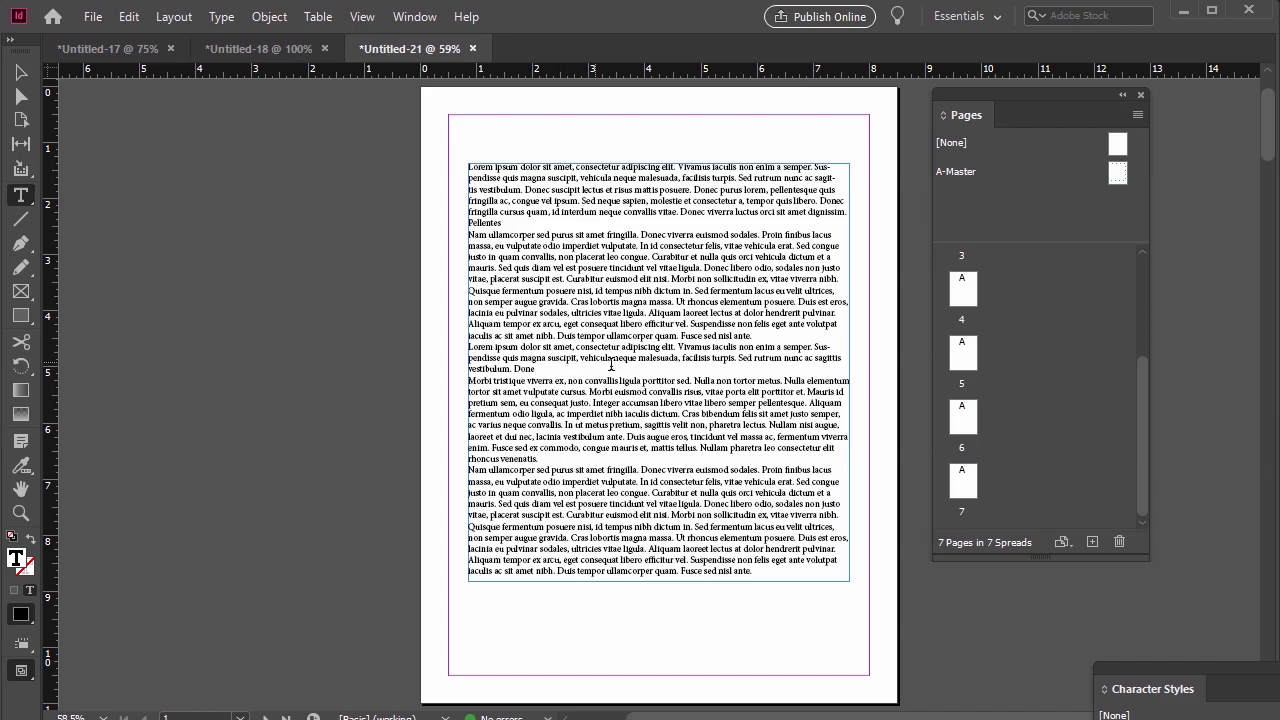
left_click(1115, 176)
- On A-Master, narrow the primary text frame to 4.2 in wide
double_click(1113, 178)
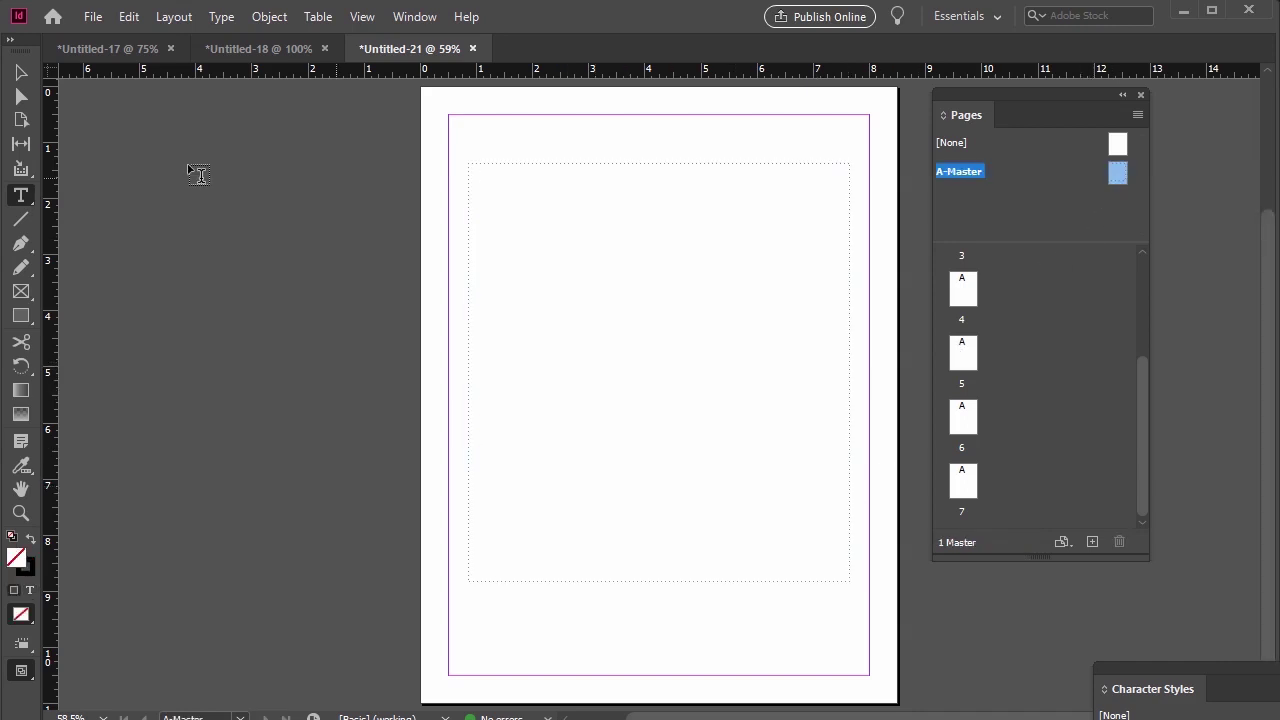
left_click(20, 72)
left_click(690, 385)
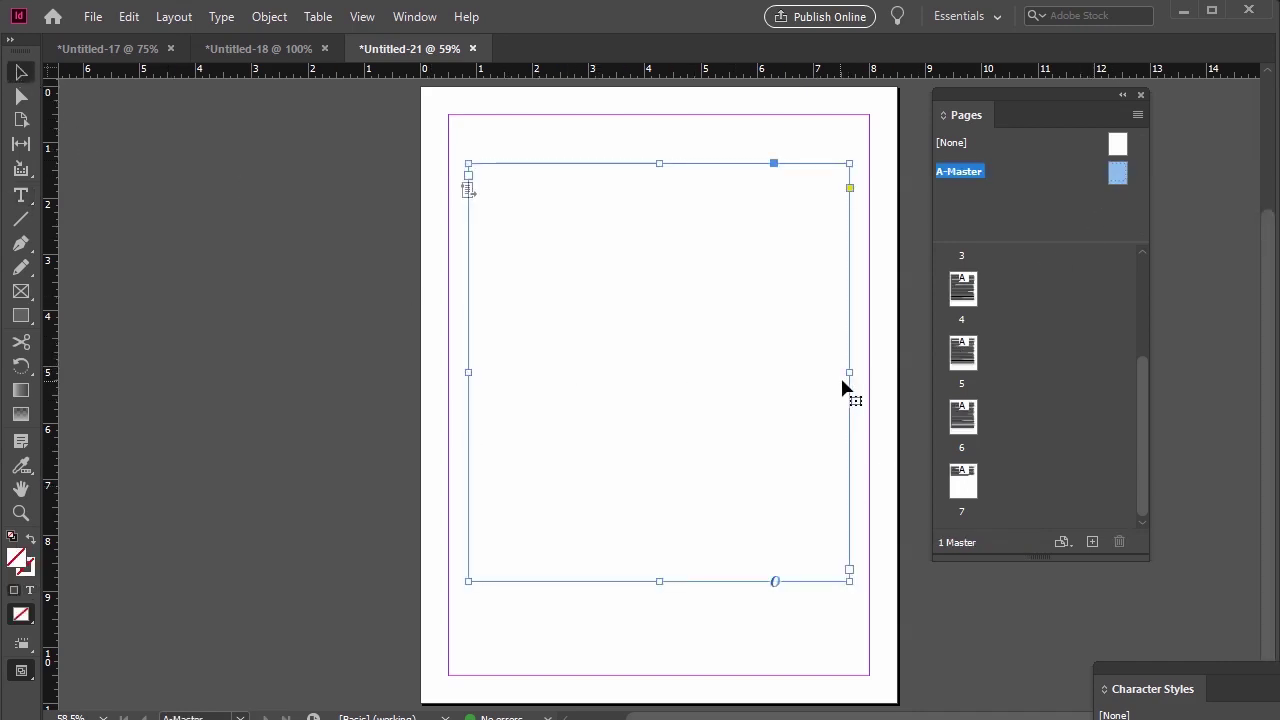
left_click_drag(849, 372, 705, 385)
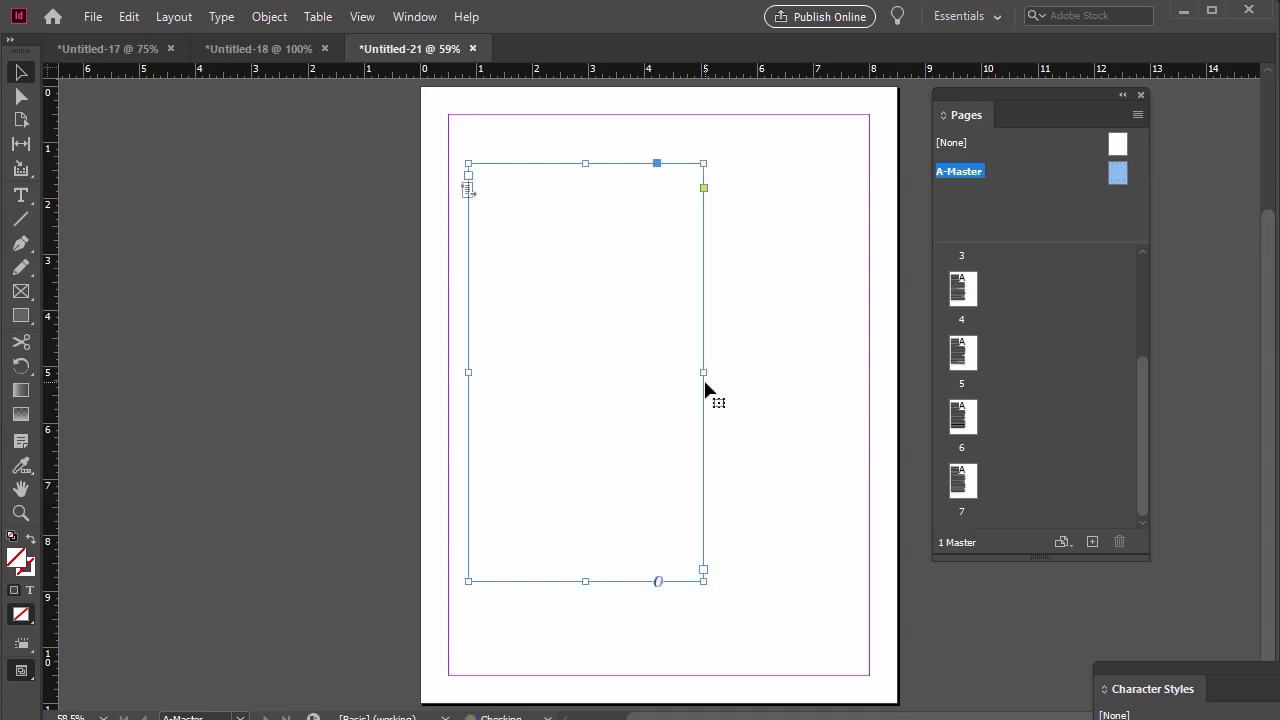
- Check pages 1 through 4 for the narrower reflowed text column, ending on page 1
scroll(990, 358, "up", 3)
scroll(993, 349, "up", 1)
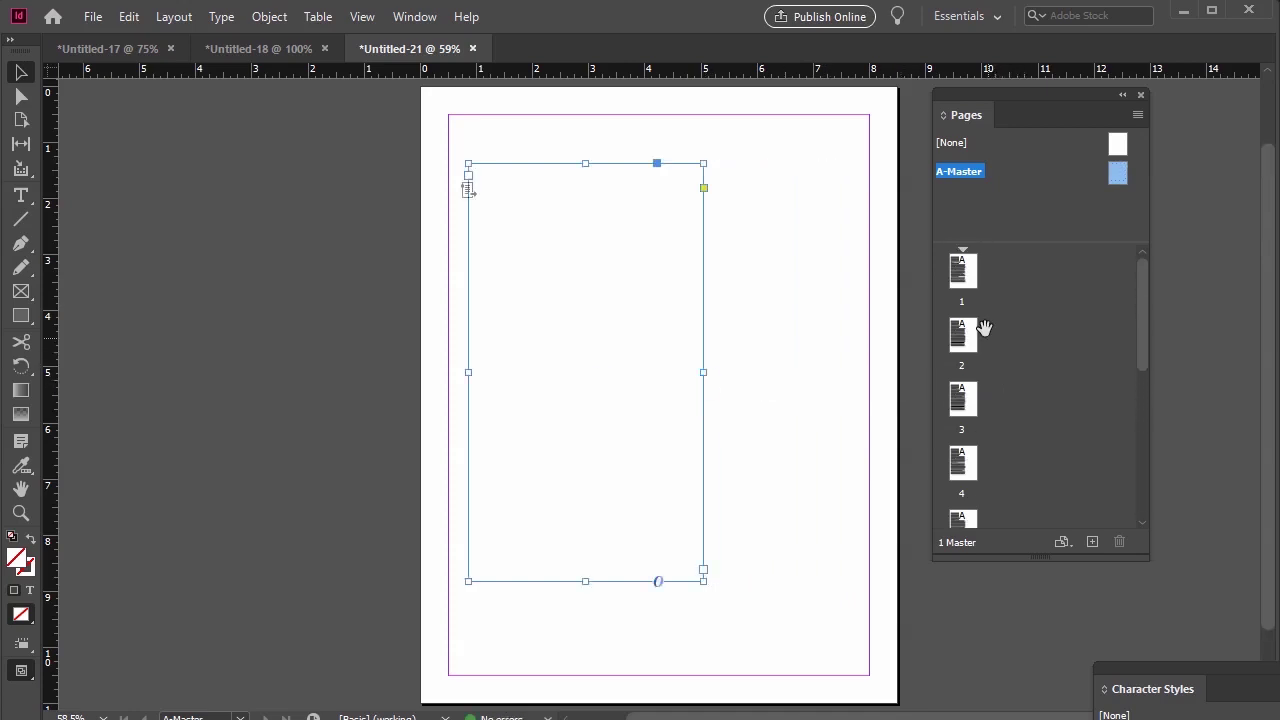
double_click(962, 270)
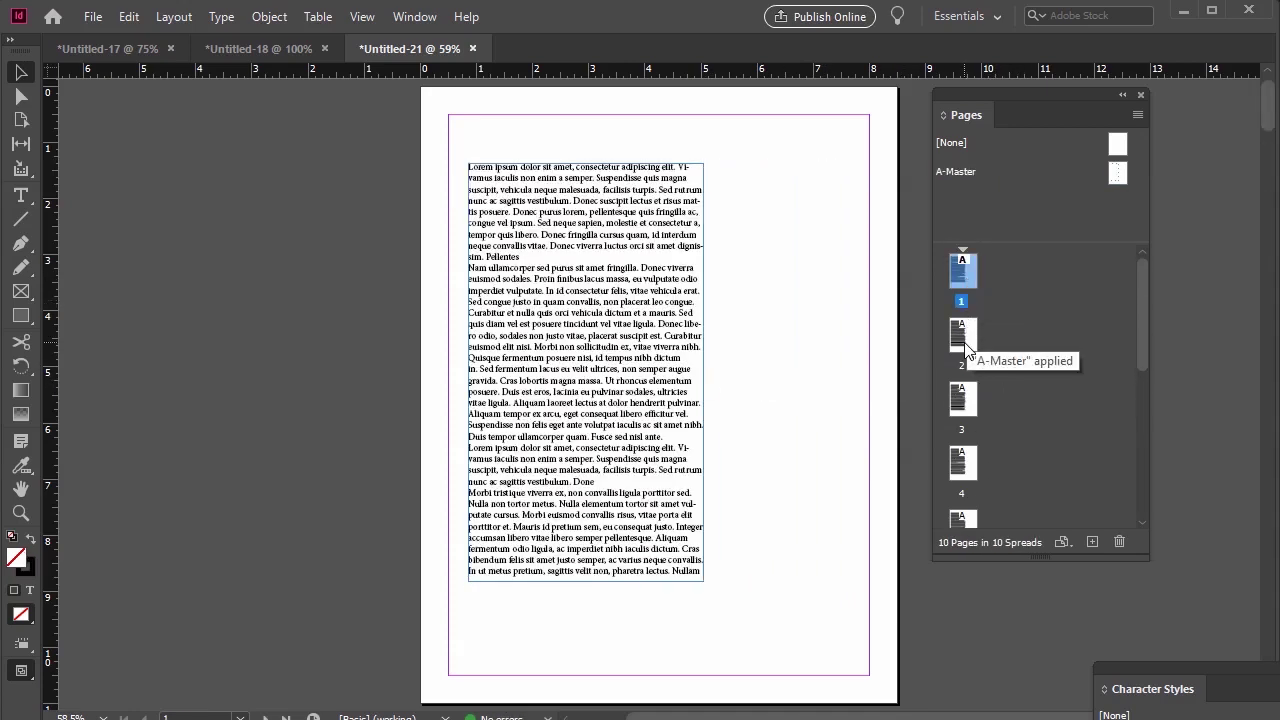
double_click(962, 336)
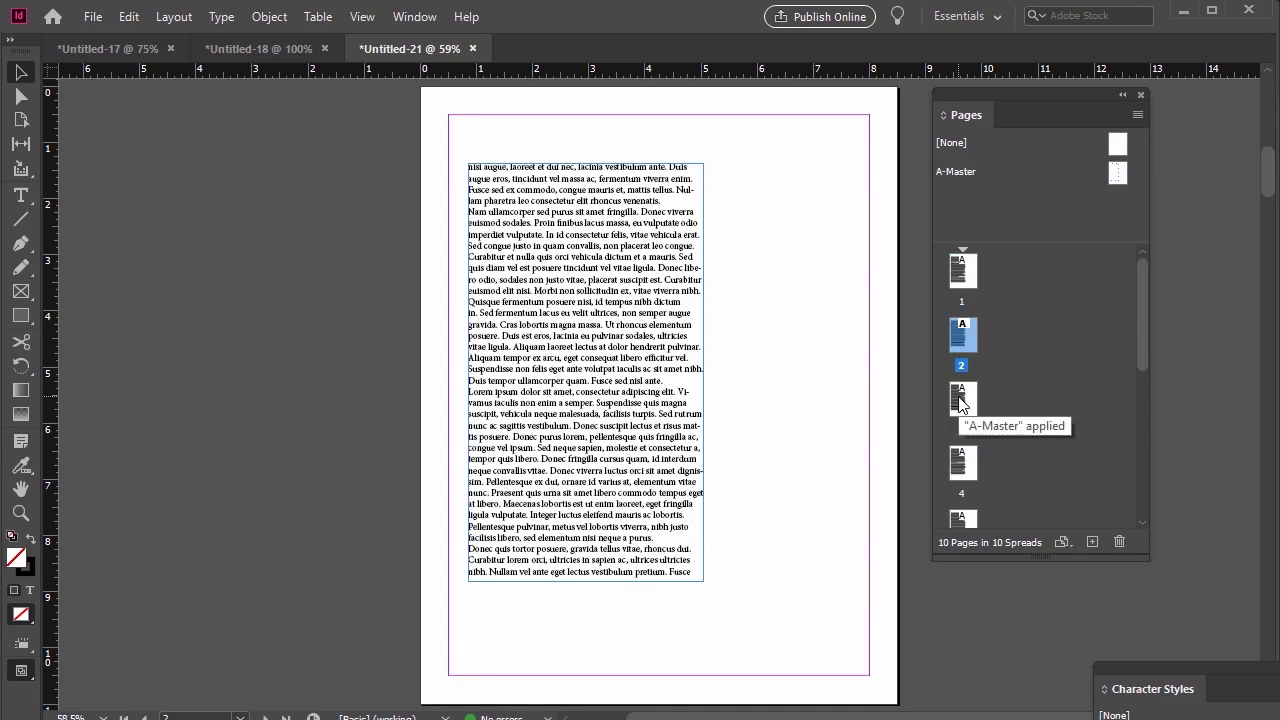
double_click(961, 400)
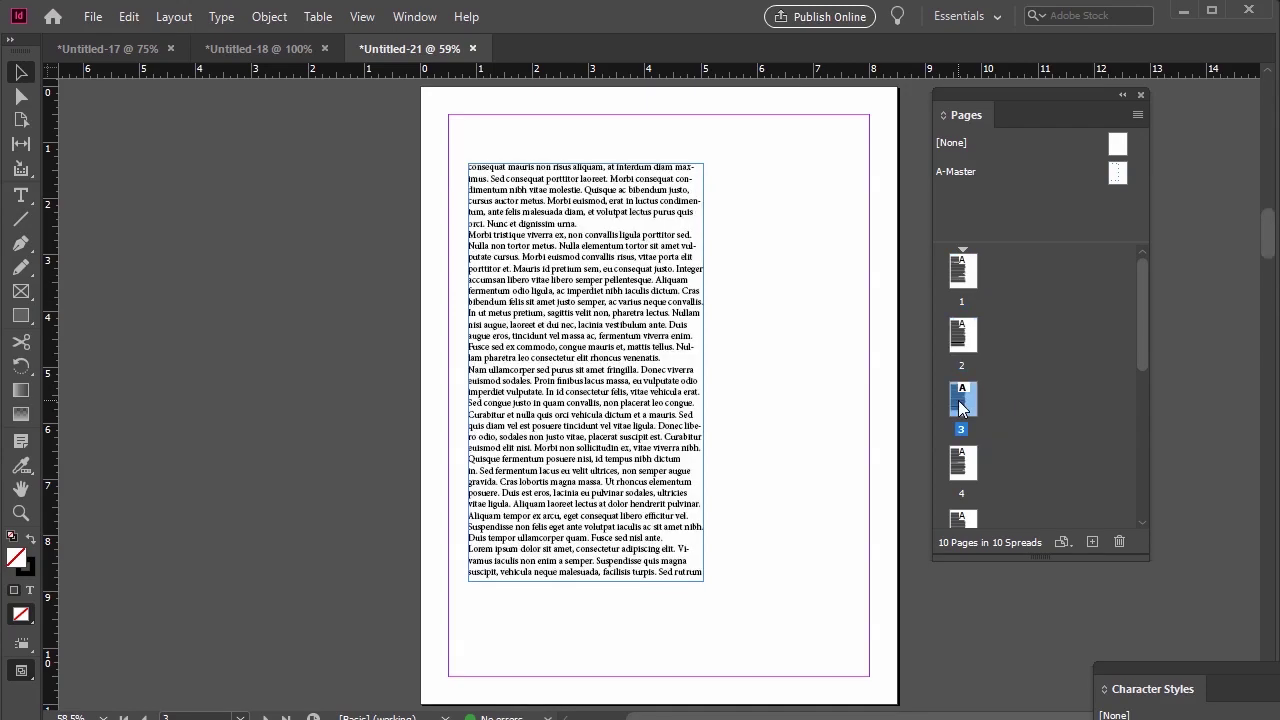
left_click(959, 466)
double_click(966, 274)
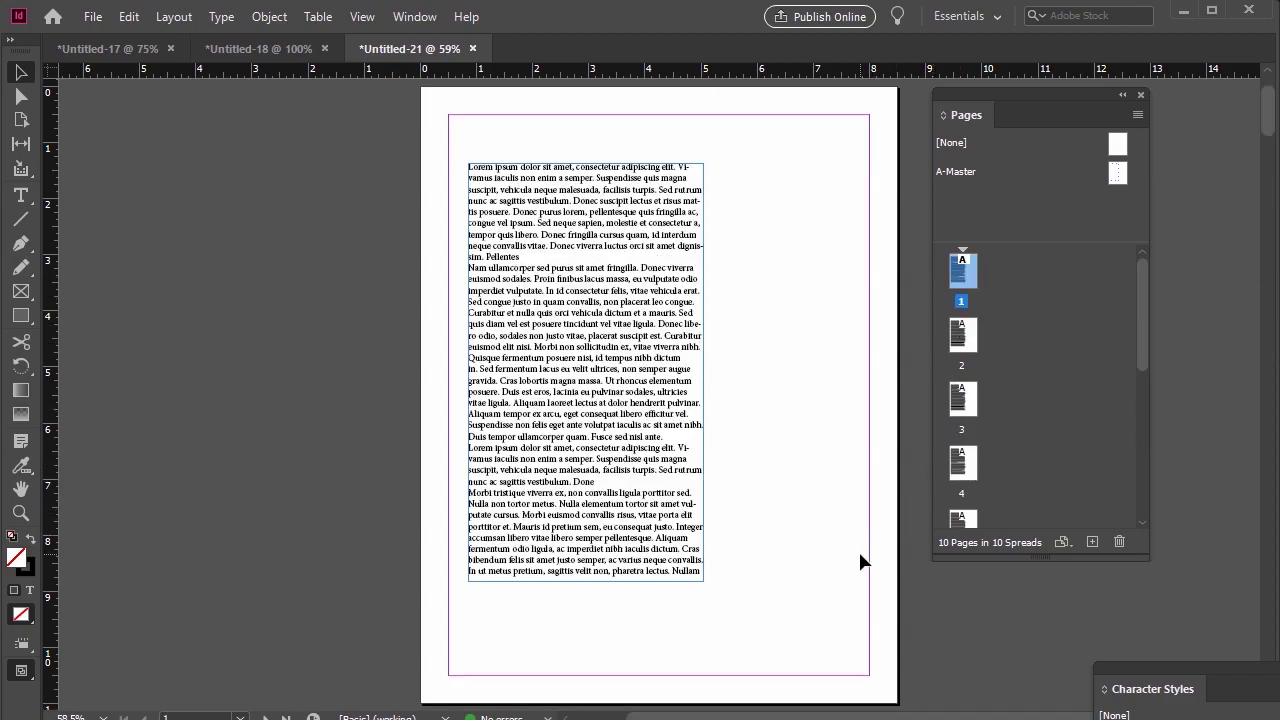